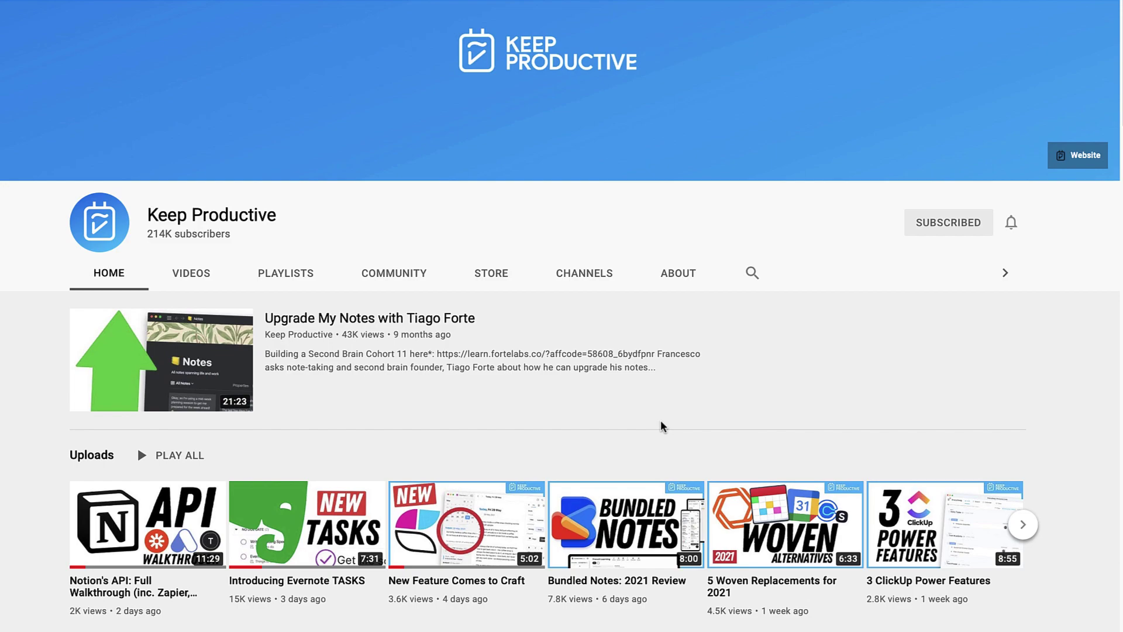
# Play the Bundled Notes: 2021 Review video and start a new task in the empty ⚡ Demo notebook.
pyautogui.click(608, 540)
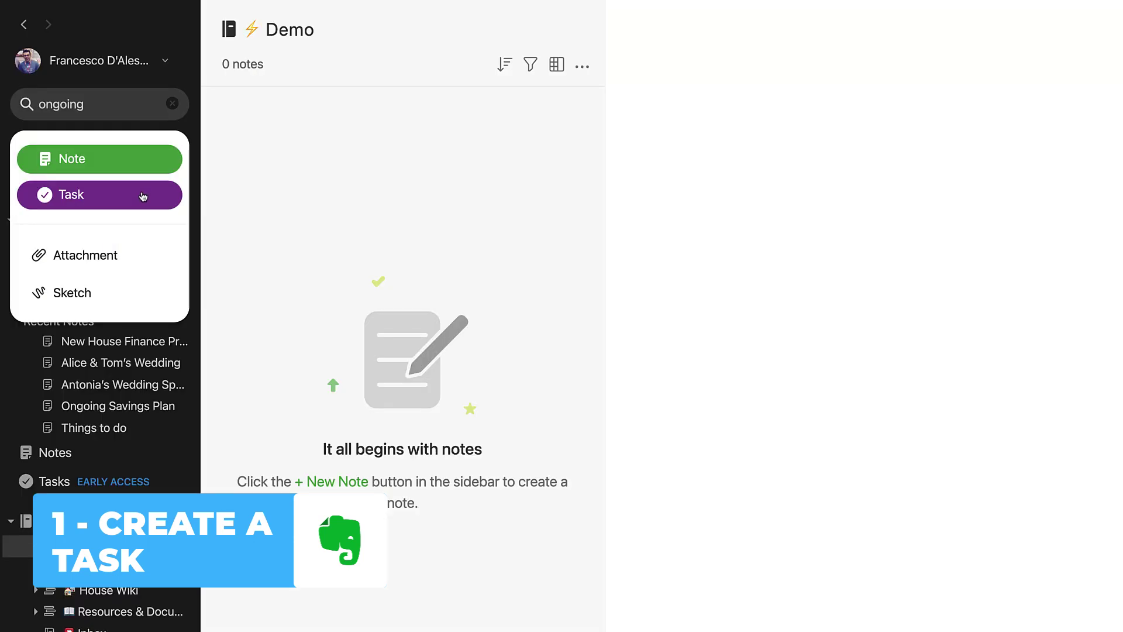
pyautogui.click(143, 196)
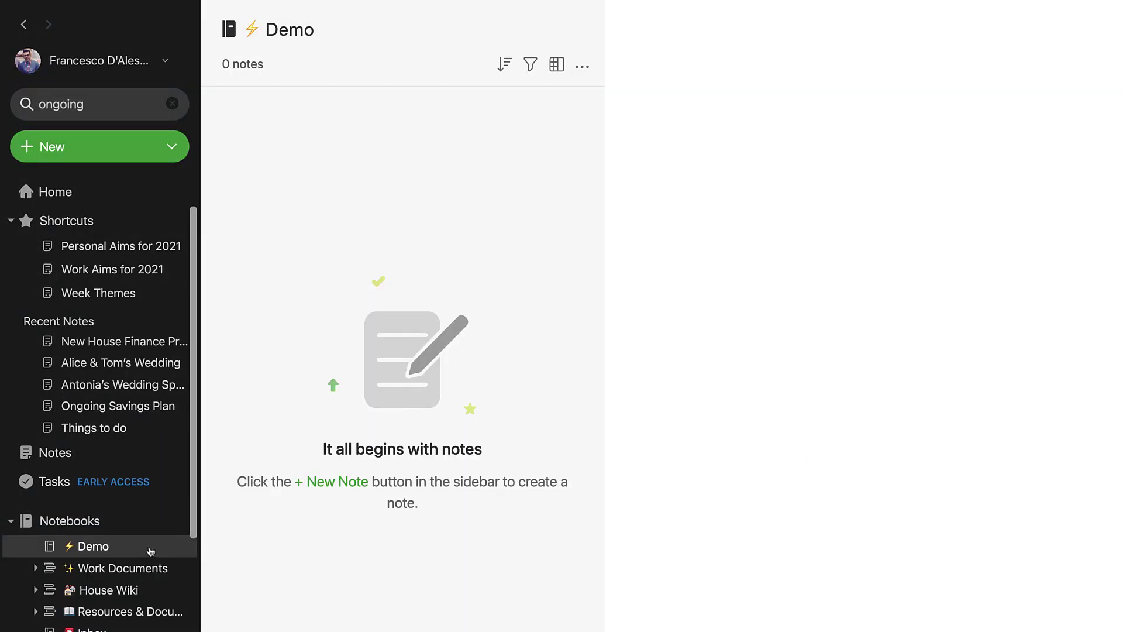
# Change the Demo notebook's name to '⚡ All Checklists', keeping the lightning emoji.
pyautogui.rightClick(150, 546)
pyautogui.click(186, 585)
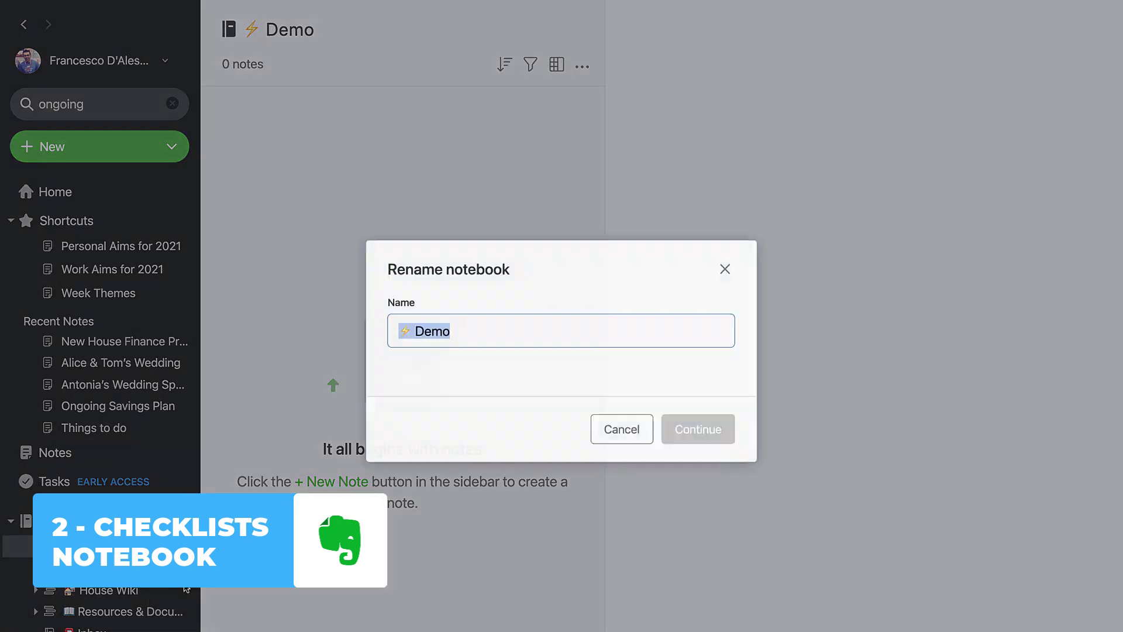
pyautogui.press('Right')
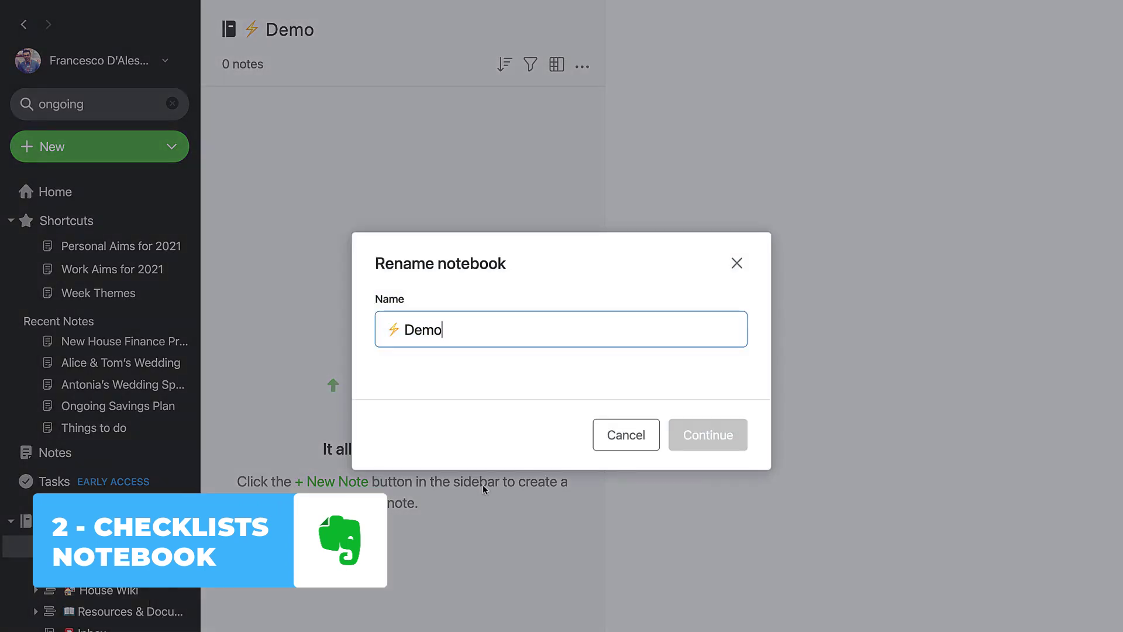
pyautogui.press('BackSpace')
pyautogui.press('BackSpace')
pyautogui.press('BackSpace')
pyautogui.press('BackSpace')
pyautogui.write('All Checkl')
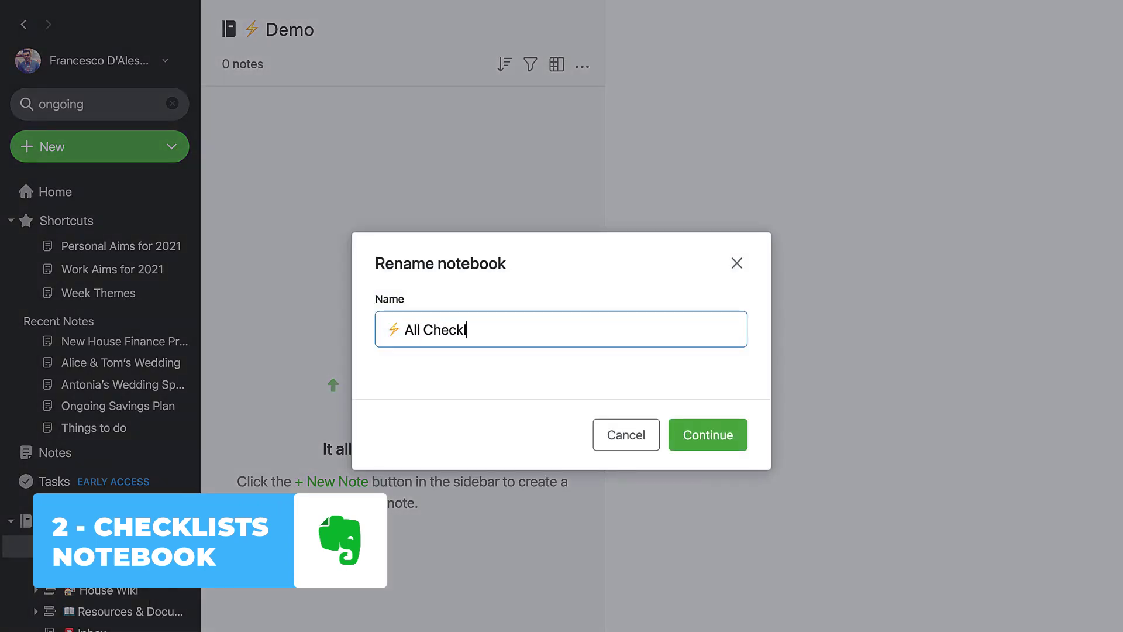
pyautogui.write('ists')
pyautogui.press('Return')
pyautogui.click(112, 149)
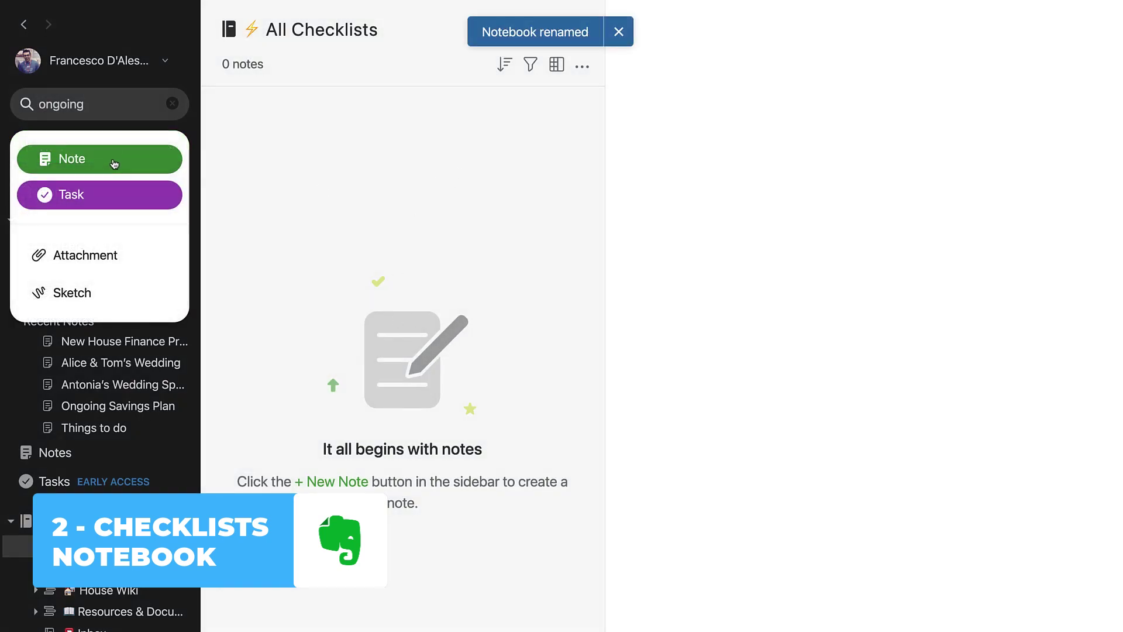
# Create a new note titled 'Movies to Watch' with a movie emoji in front.
pyautogui.click(114, 163)
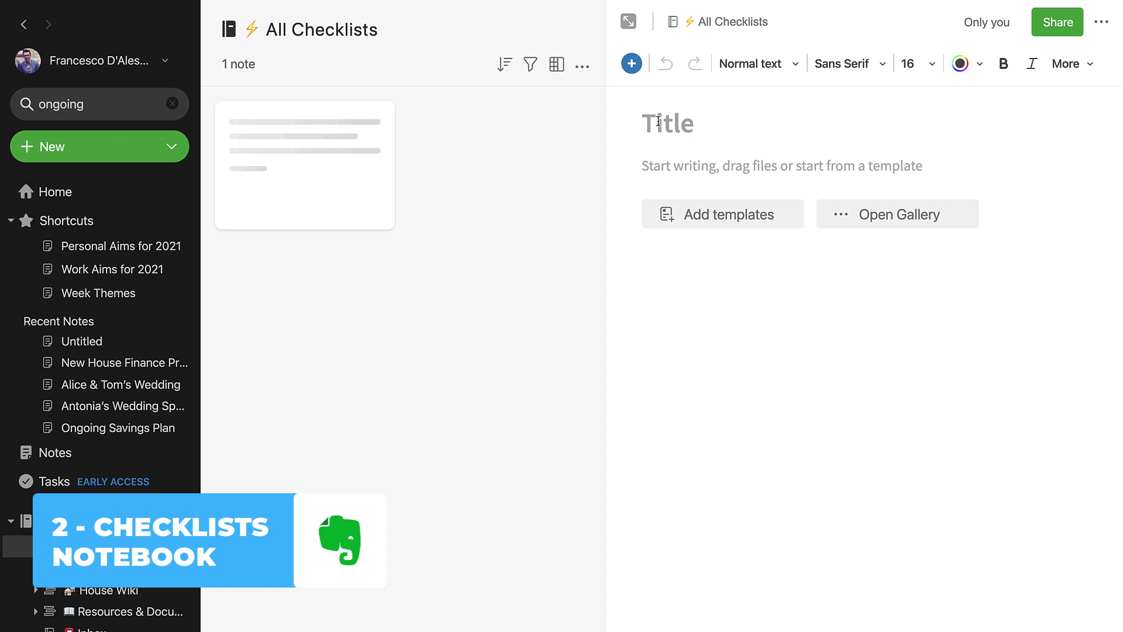
pyautogui.write('Movies to Watch')
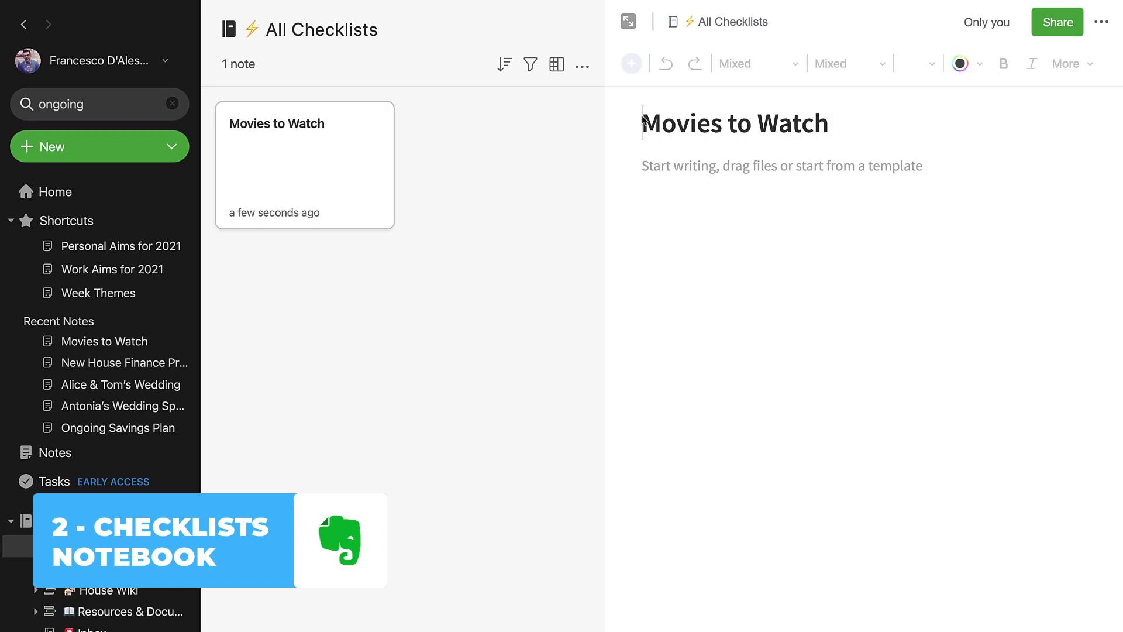
pyautogui.press('ctrl+super+space')
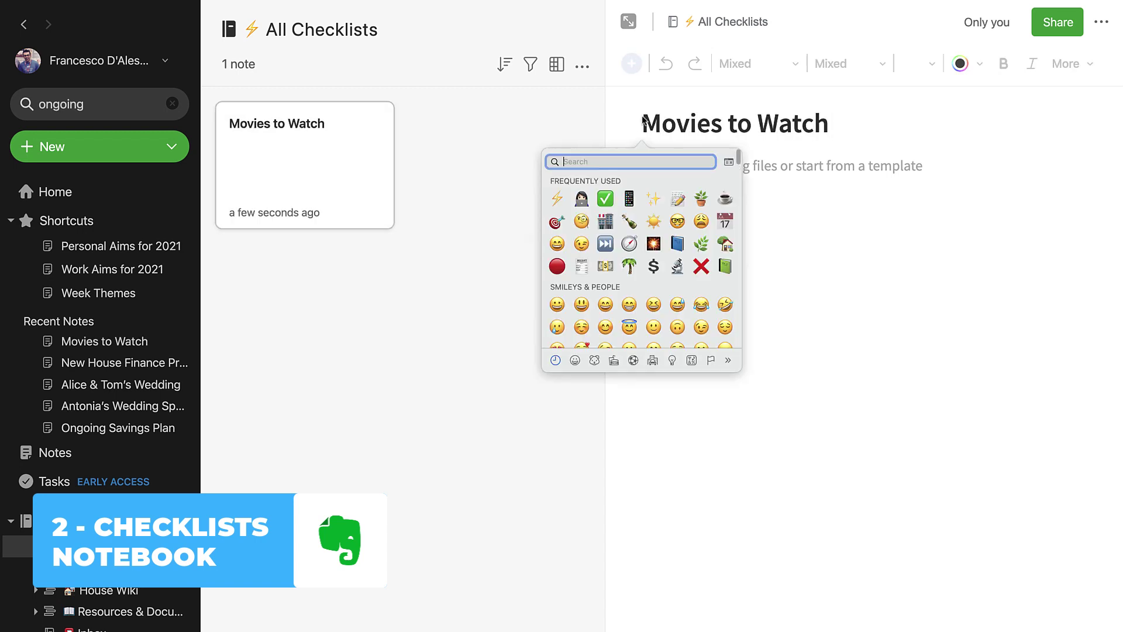
pyautogui.write('movie')
pyautogui.click(616, 181)
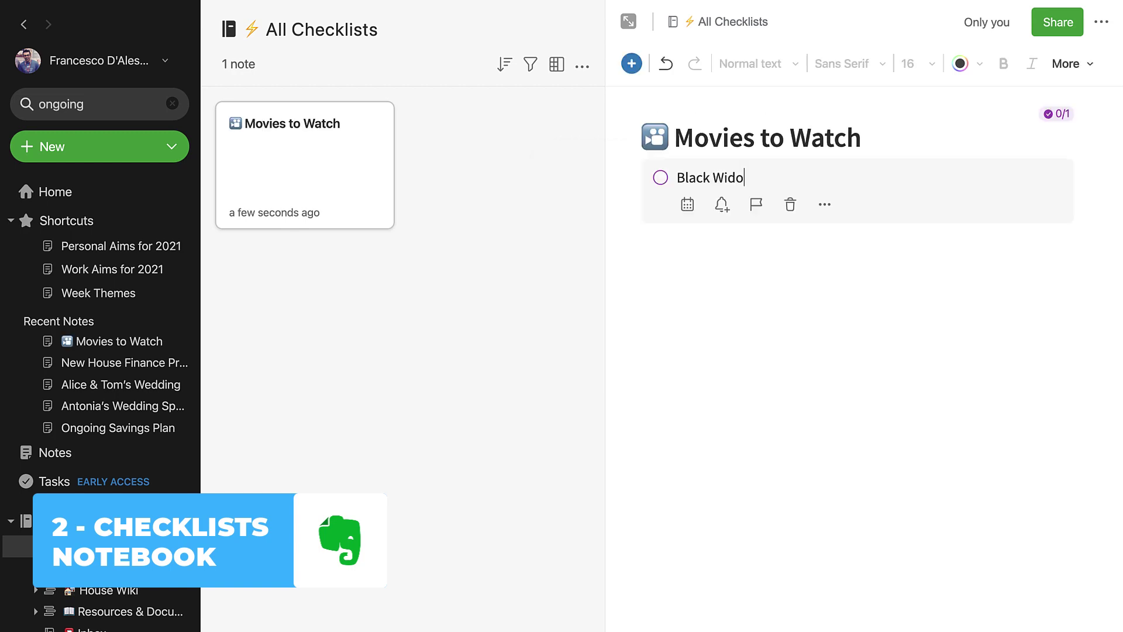
pyautogui.write('w')
# Give the Black Widow task a 24 Jun due date, filter tasks by All Checklists, and return Home.
pyautogui.click(688, 206)
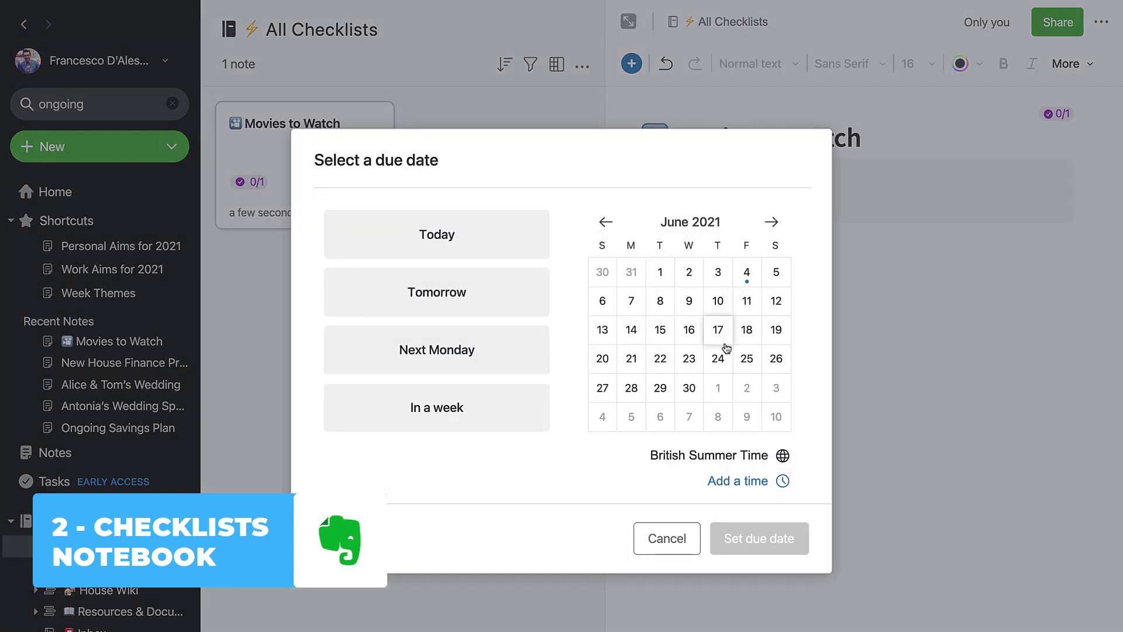
pyautogui.click(728, 362)
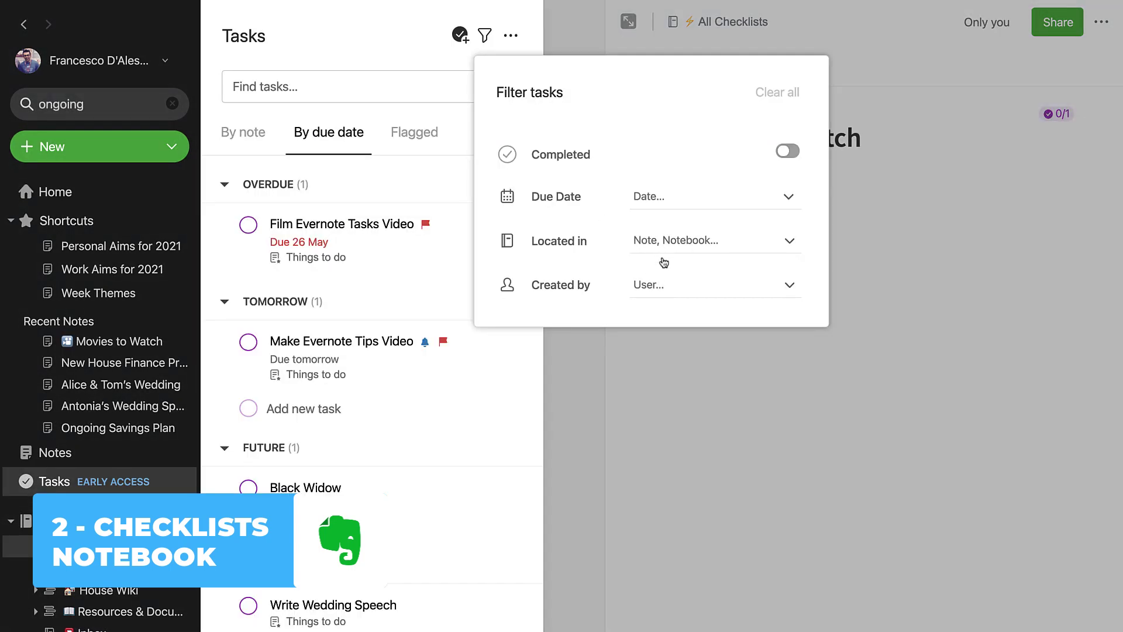
pyautogui.click(665, 246)
pyautogui.click(734, 54)
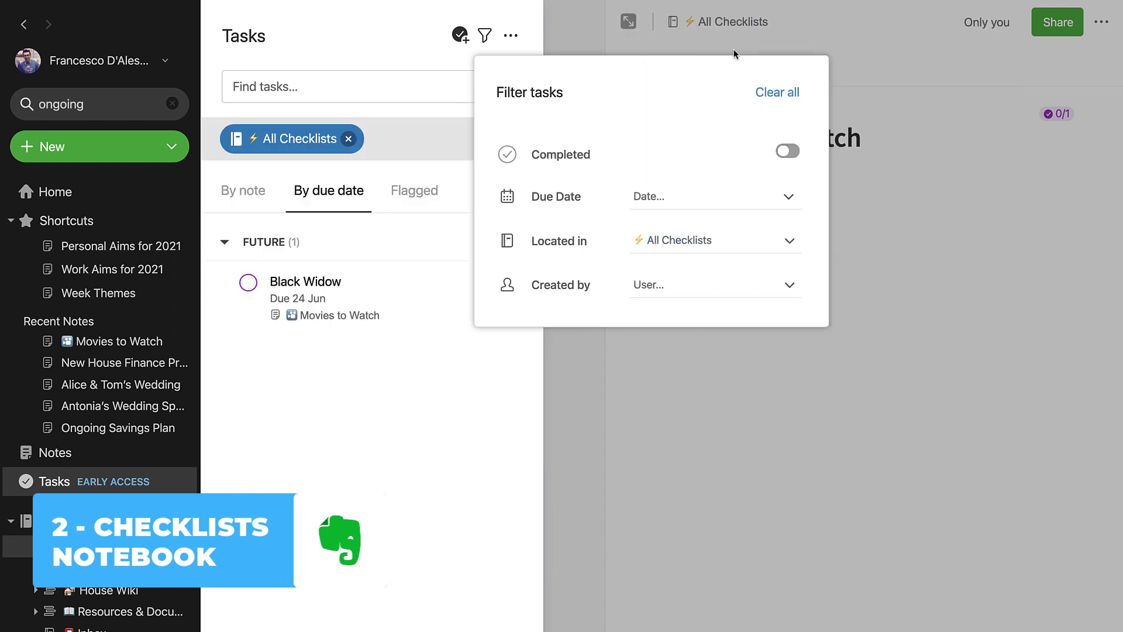
pyautogui.click(545, 43)
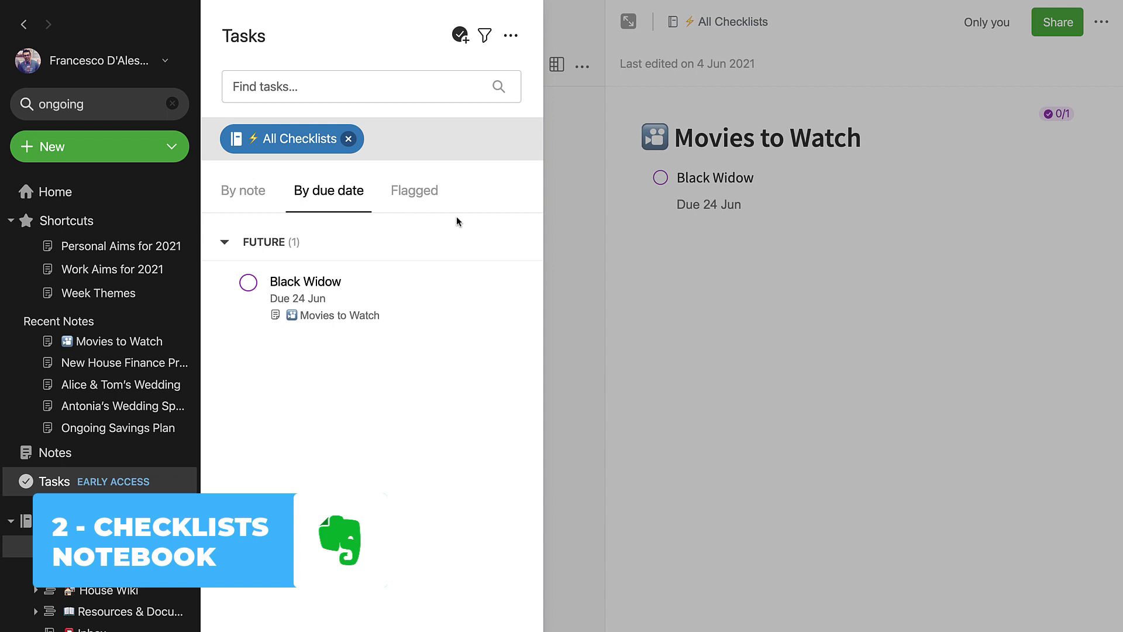
pyautogui.click(101, 196)
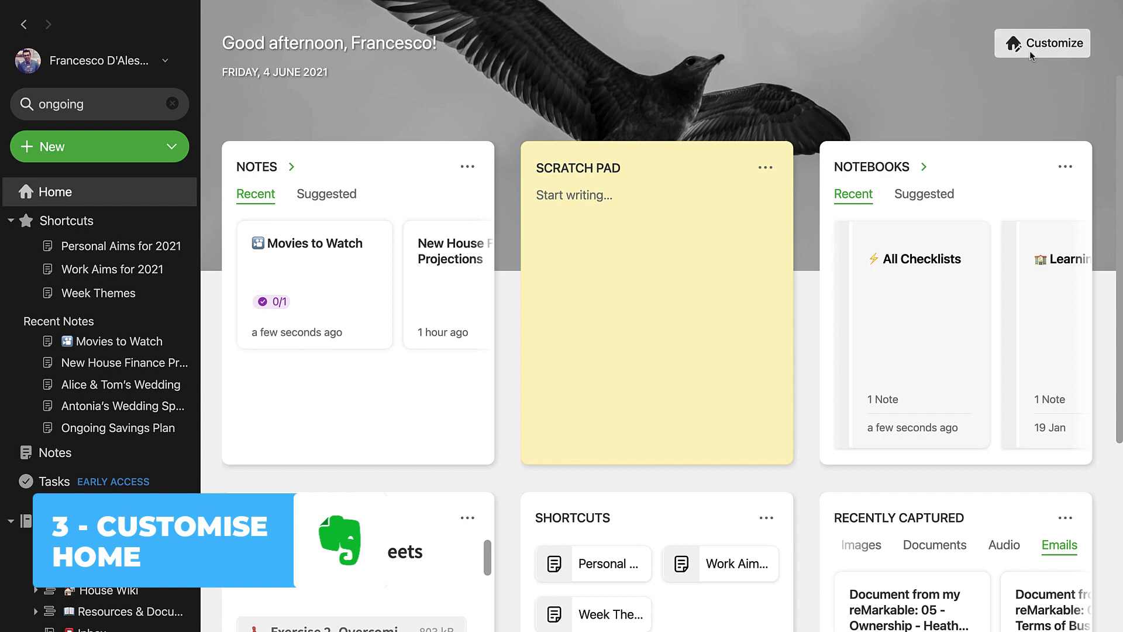
# Customize the Home layout, setting the Scratch Pad and Pinned Note widgets to medium width.
pyautogui.click(1029, 50)
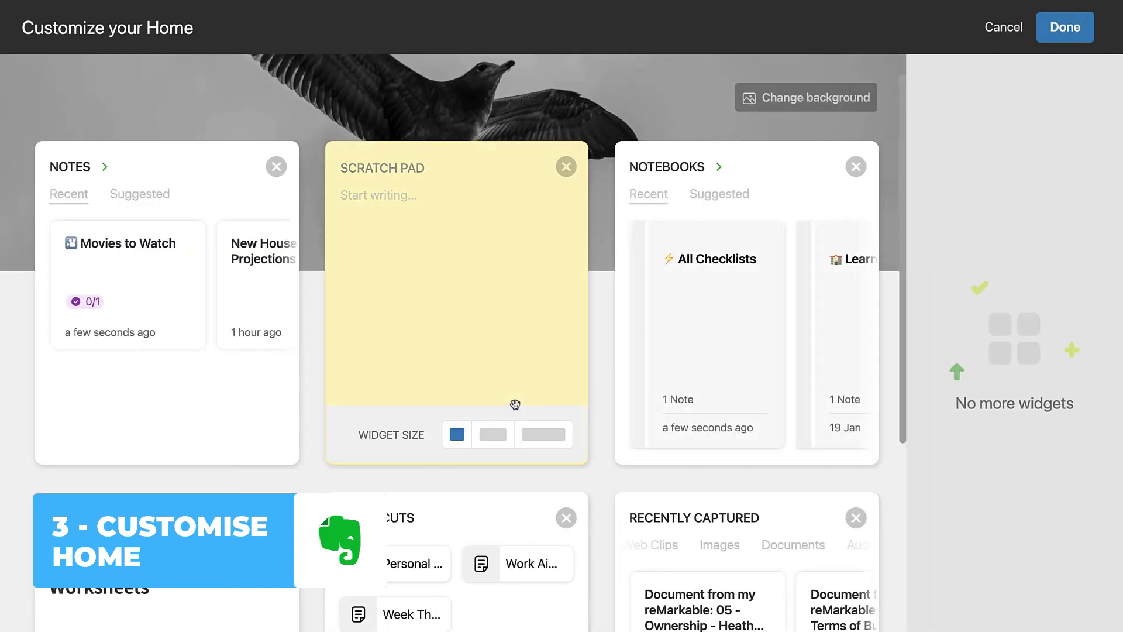
pyautogui.click(503, 440)
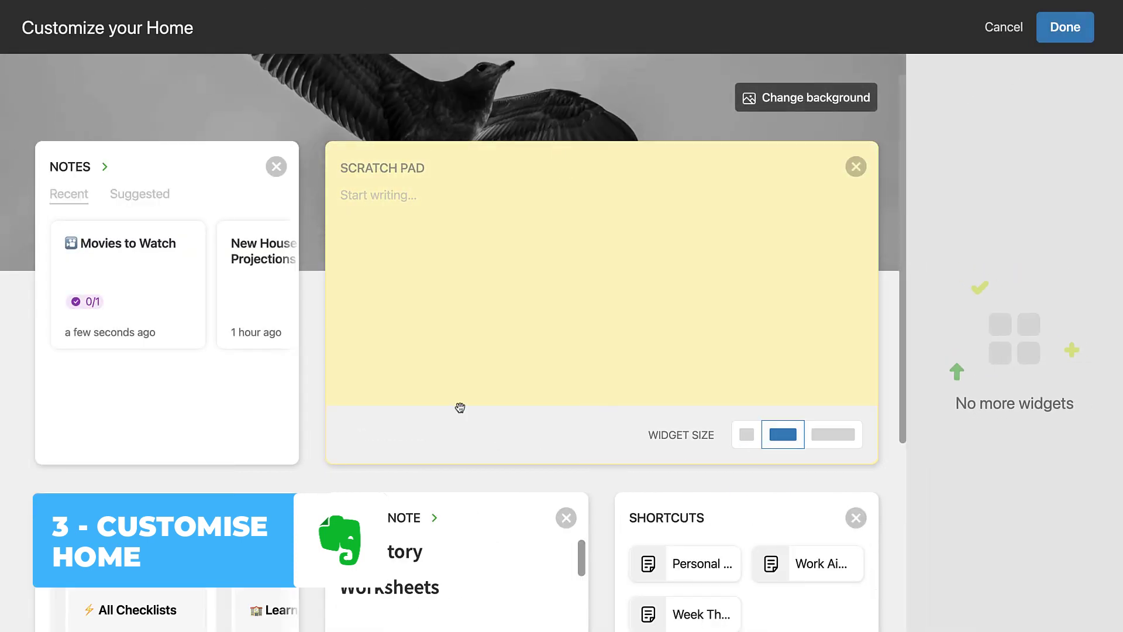
pyautogui.scroll(-7, 255, 469)
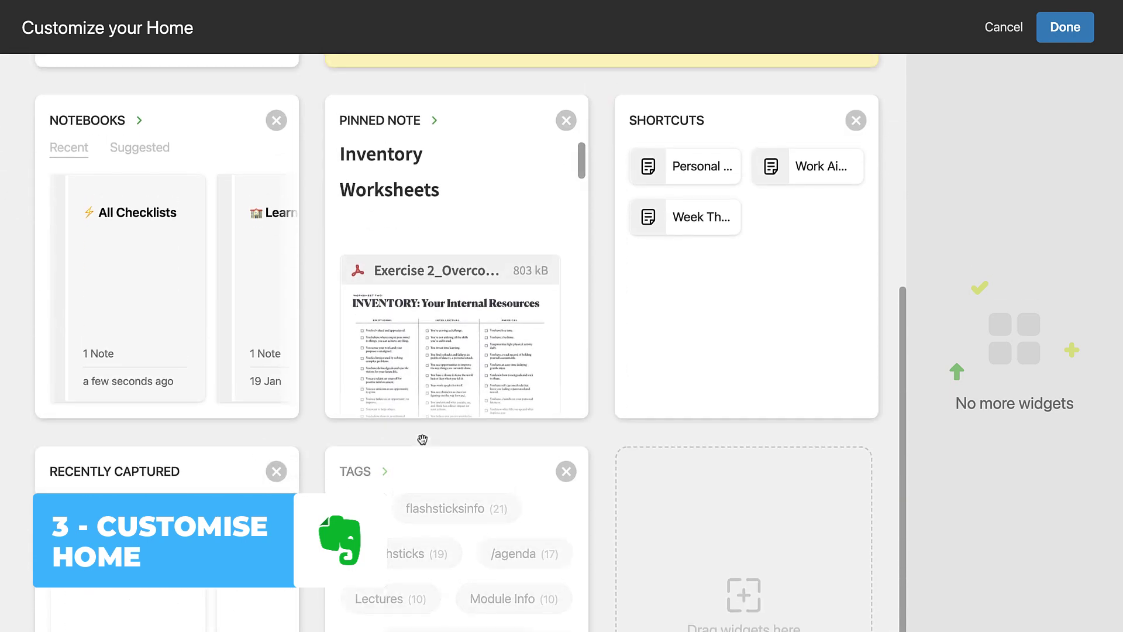
pyautogui.scroll(4, 421, 438)
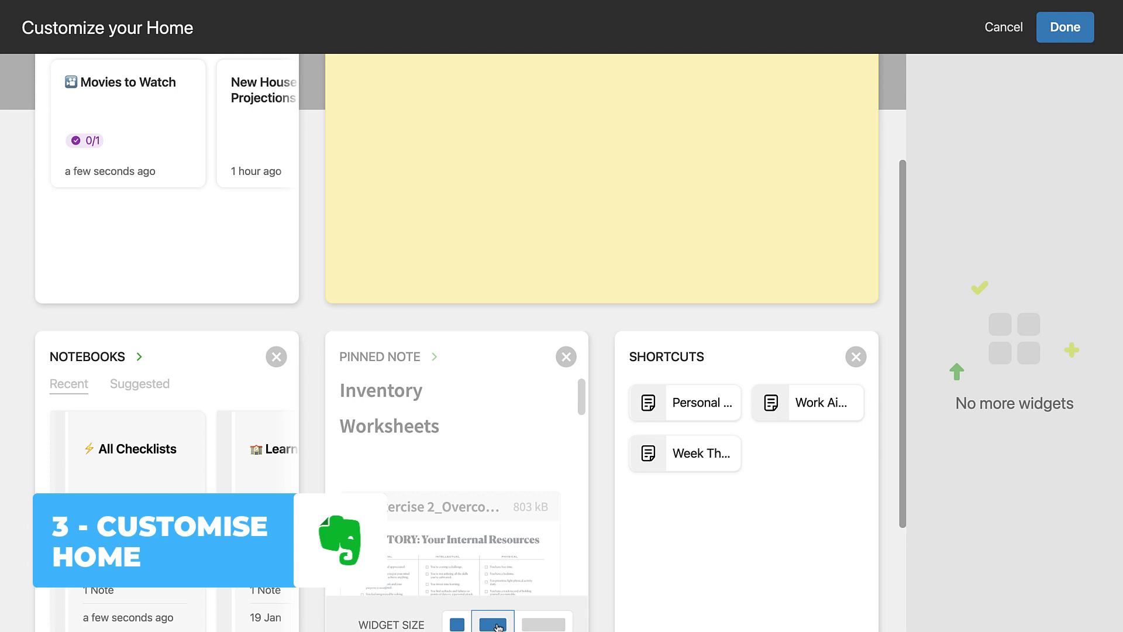
pyautogui.click(498, 625)
pyautogui.scroll(5, 593, 547)
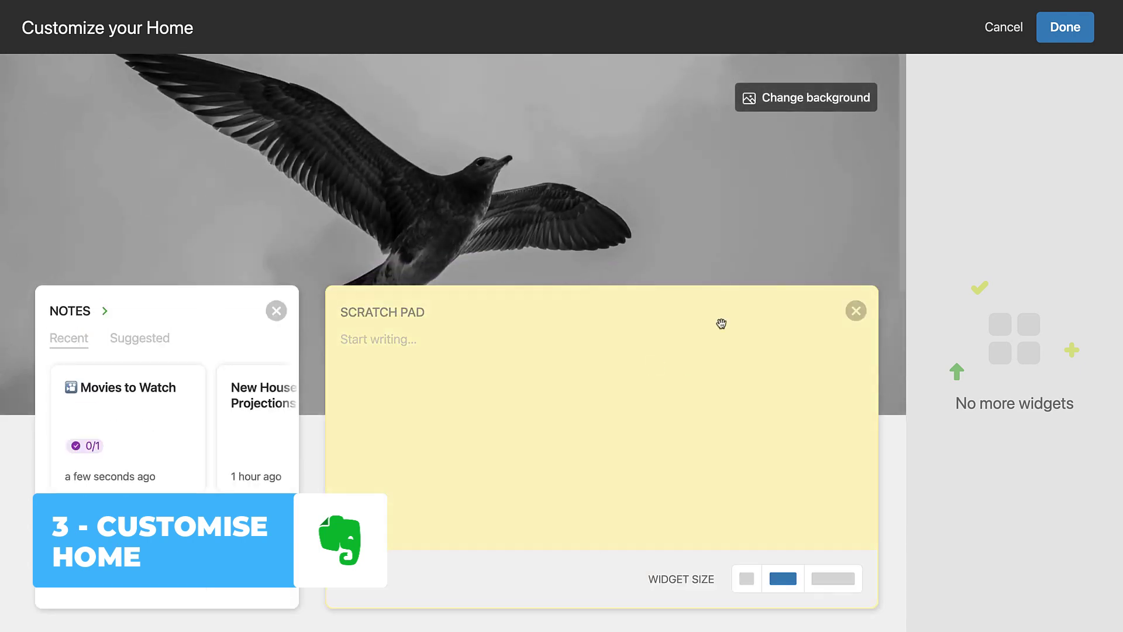
pyautogui.scroll(-6, 756, 393)
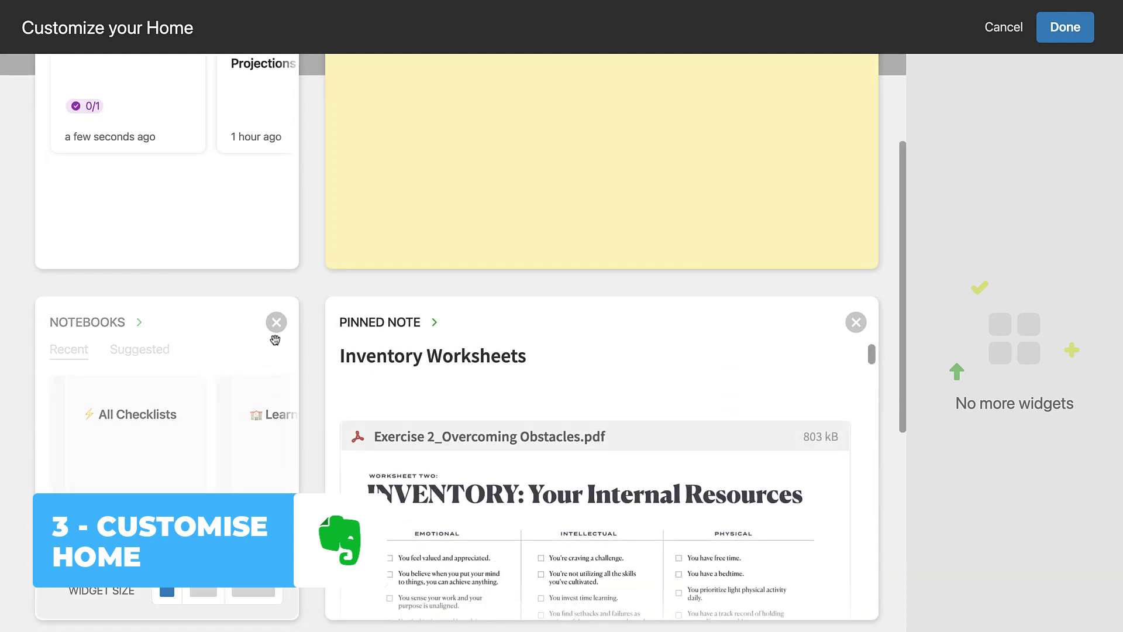
pyautogui.click(856, 322)
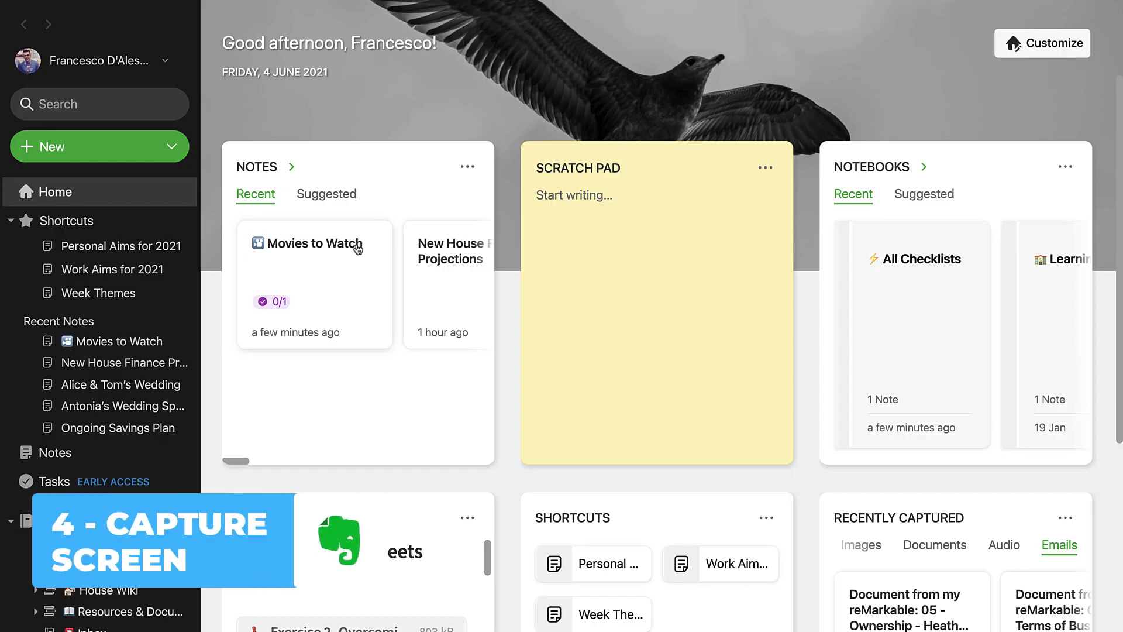
# Open Movies to Watch and screenshot its window with Quick Note's Capture window.
pyautogui.click(357, 244)
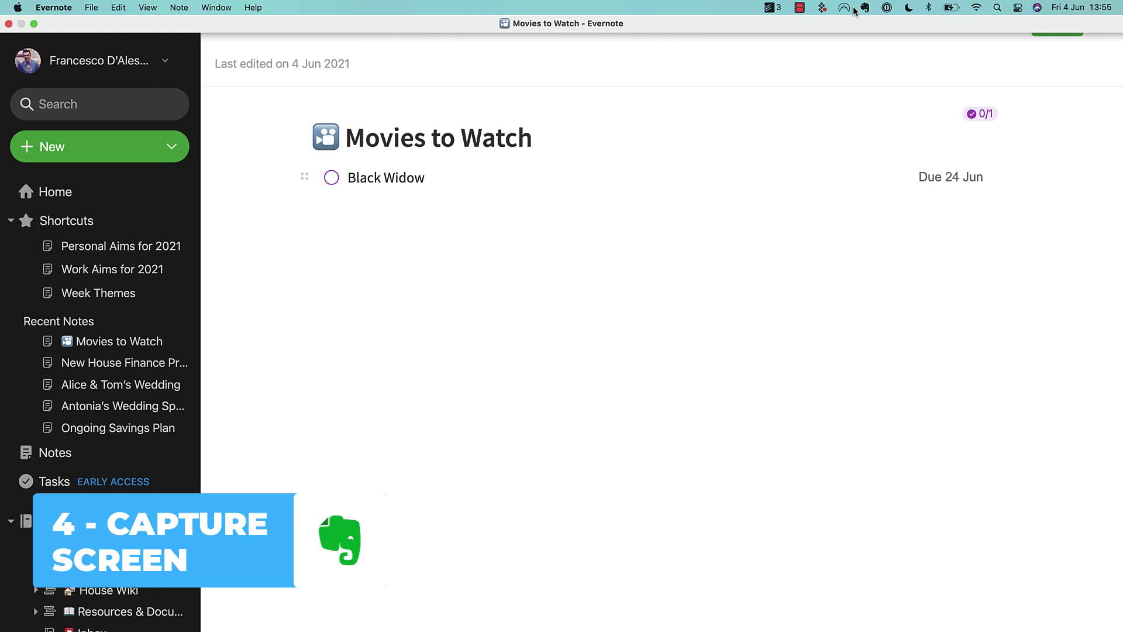
pyautogui.click(864, 8)
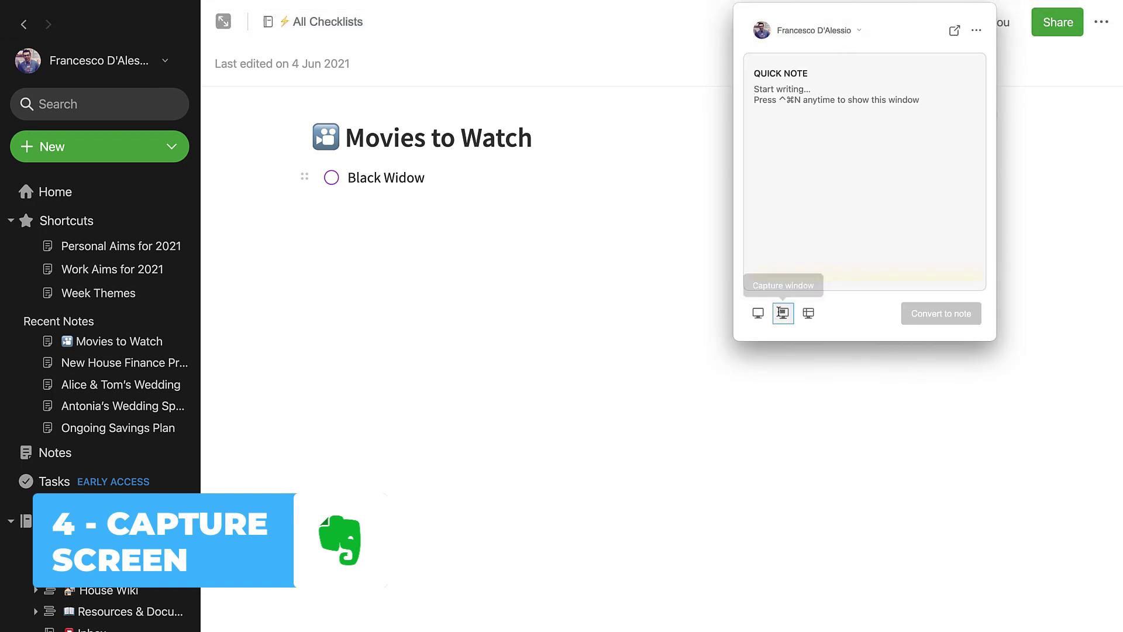
pyautogui.click(783, 313)
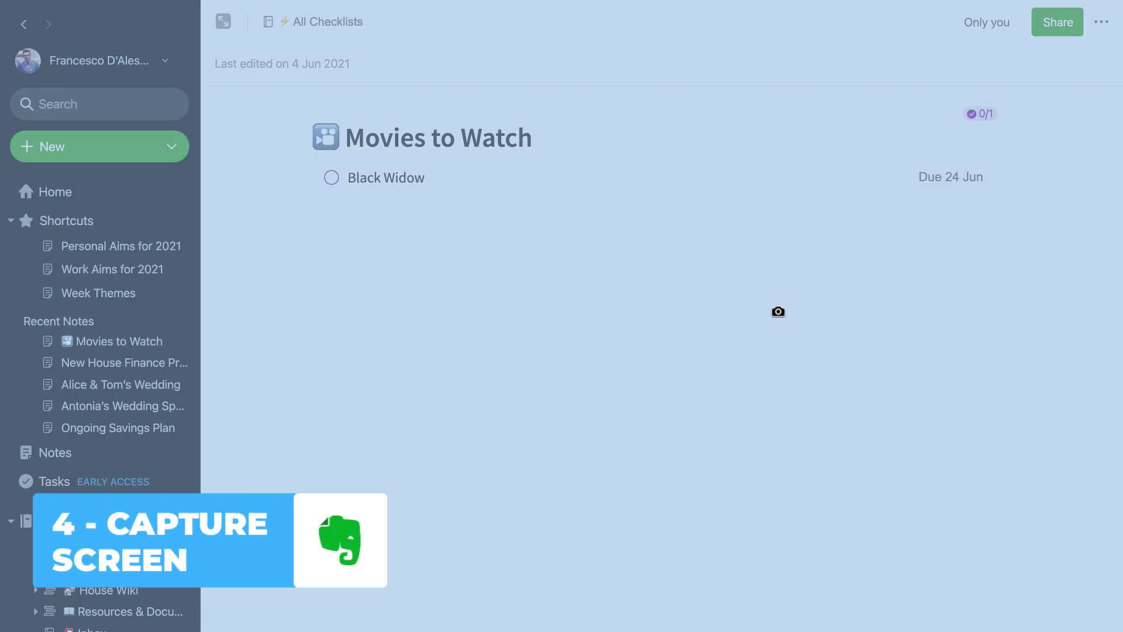
pyautogui.click(516, 280)
# Open the new Screen Capture note and select its embedded screenshot.
pyautogui.moveTo(833, 4)
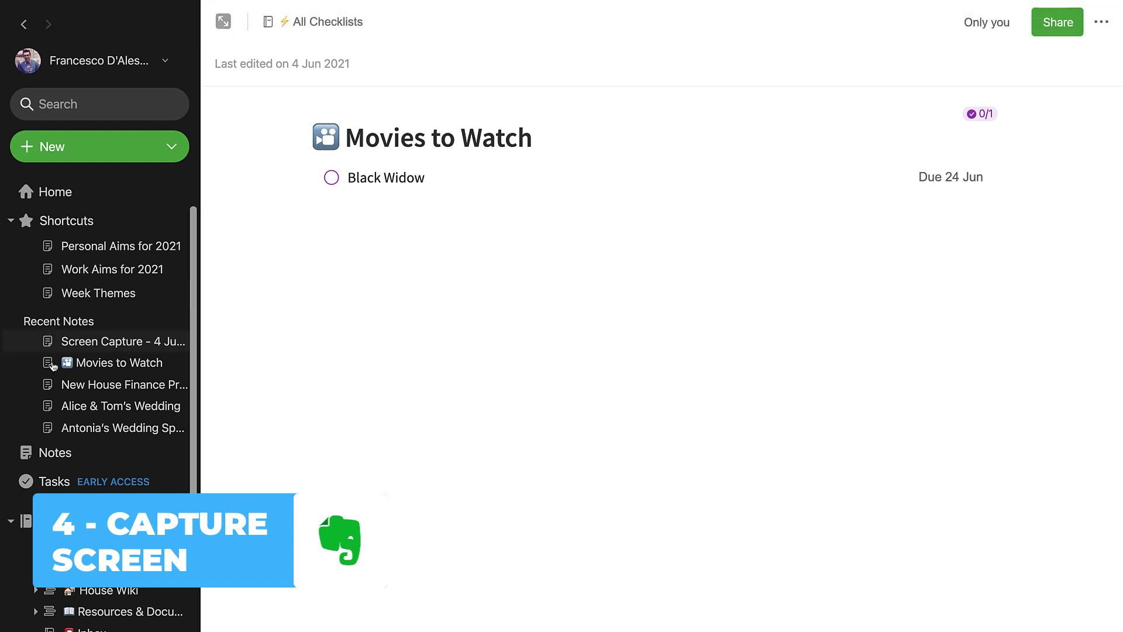
pyautogui.click(117, 341)
pyautogui.click(503, 284)
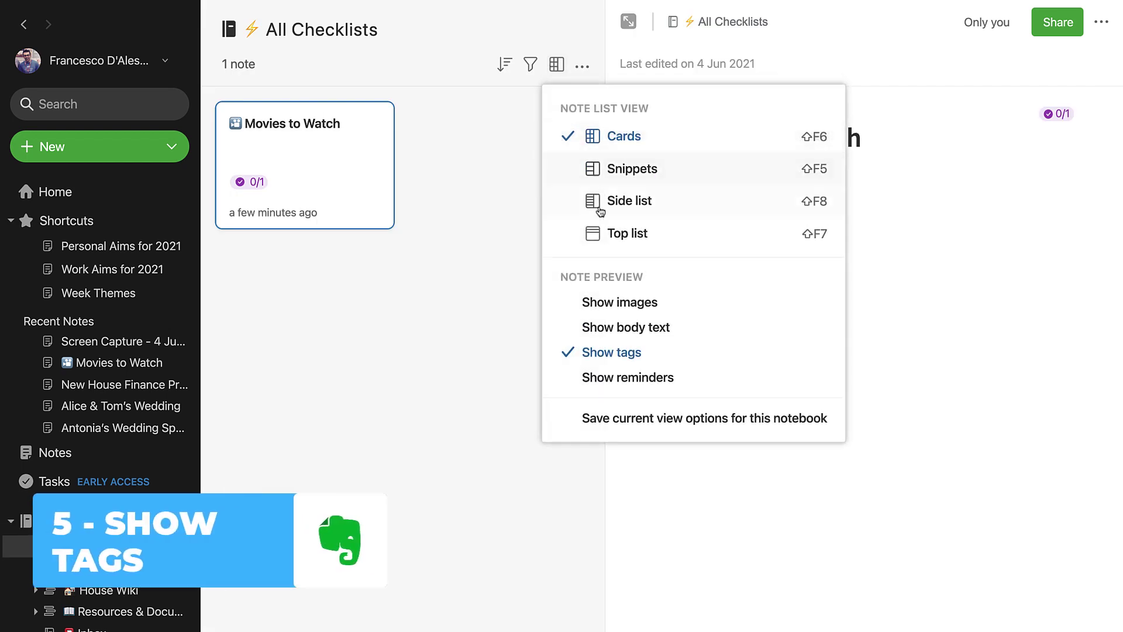
# Toggle Show tags off and back on in the note list view options.
pyautogui.click(608, 352)
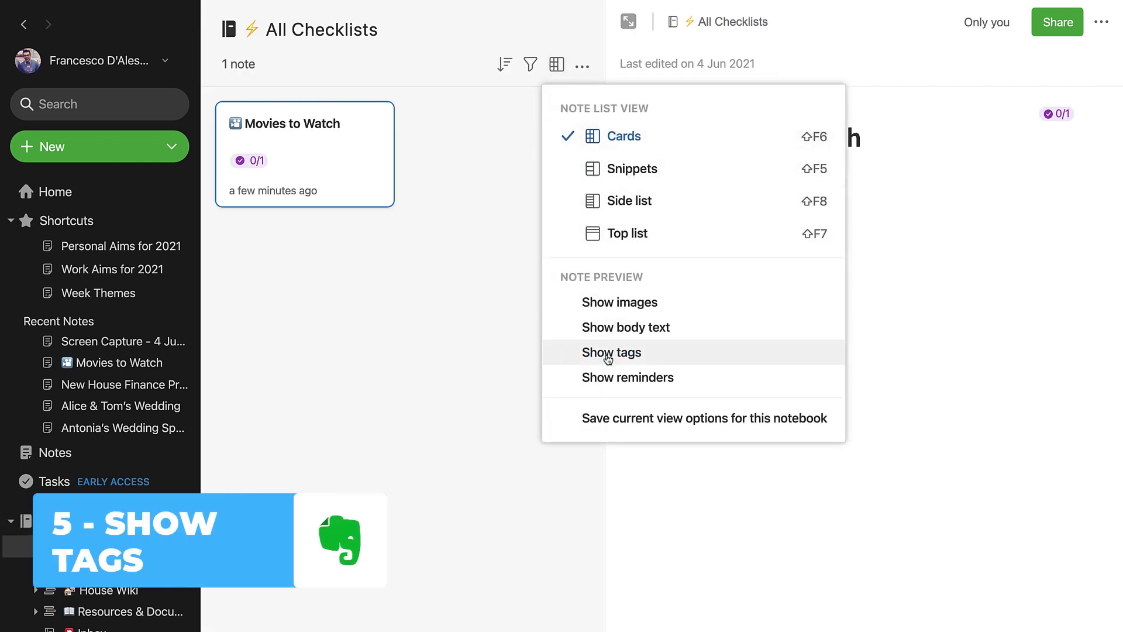
pyautogui.click(609, 352)
pyautogui.click(766, 30)
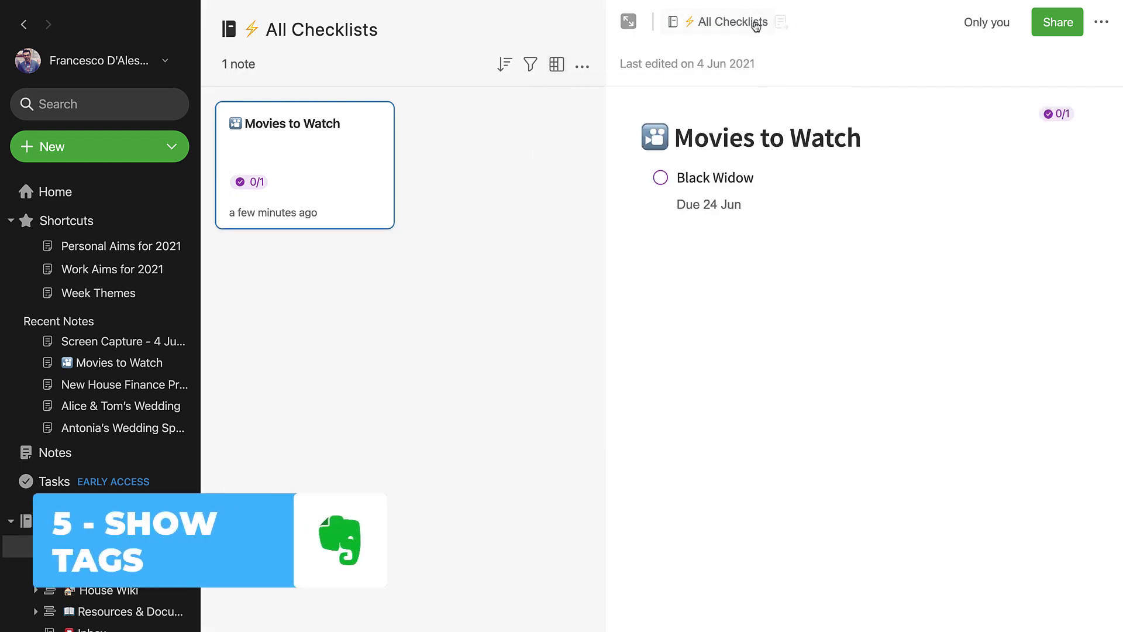
# Add the existing Checklists tag to the Movies to Watch note and save it.
pyautogui.click(773, 139)
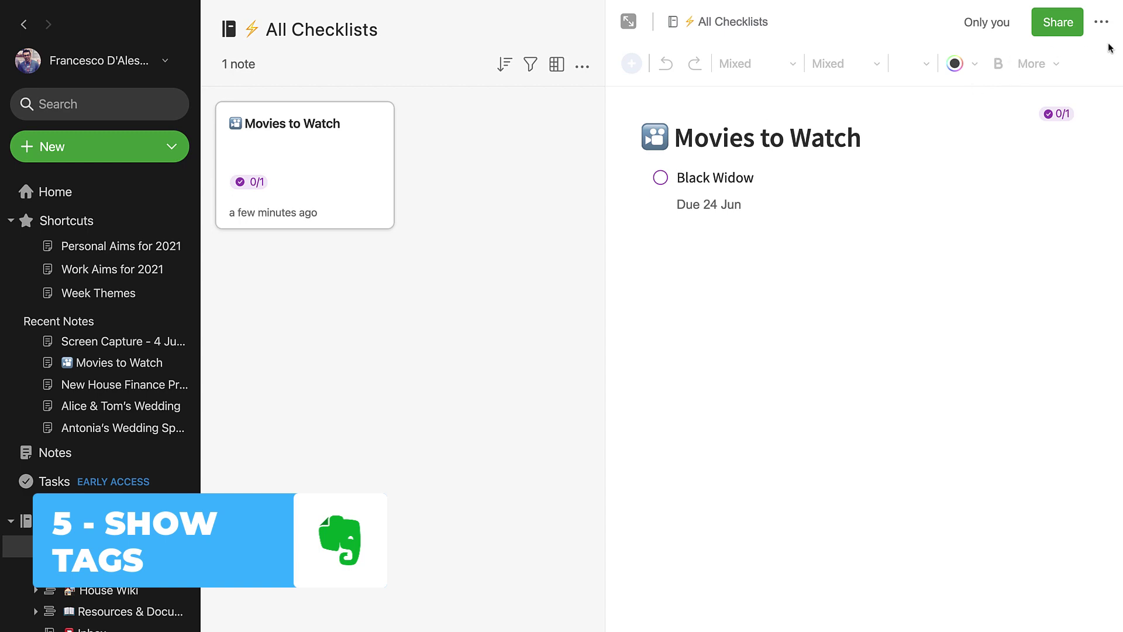
pyautogui.click(1095, 27)
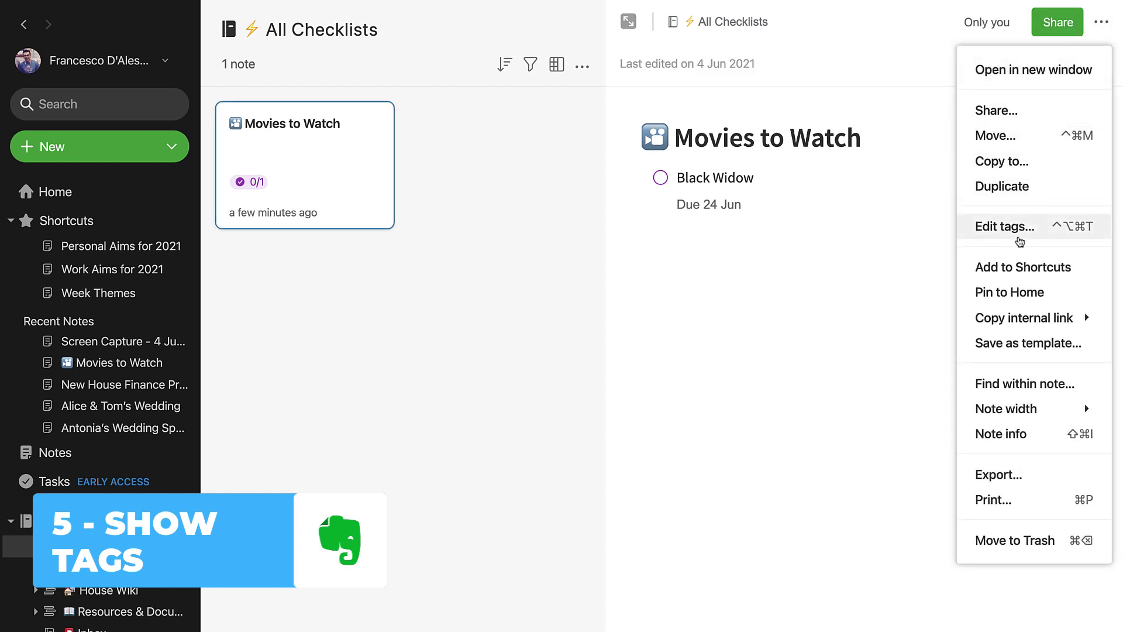
pyautogui.click(1007, 226)
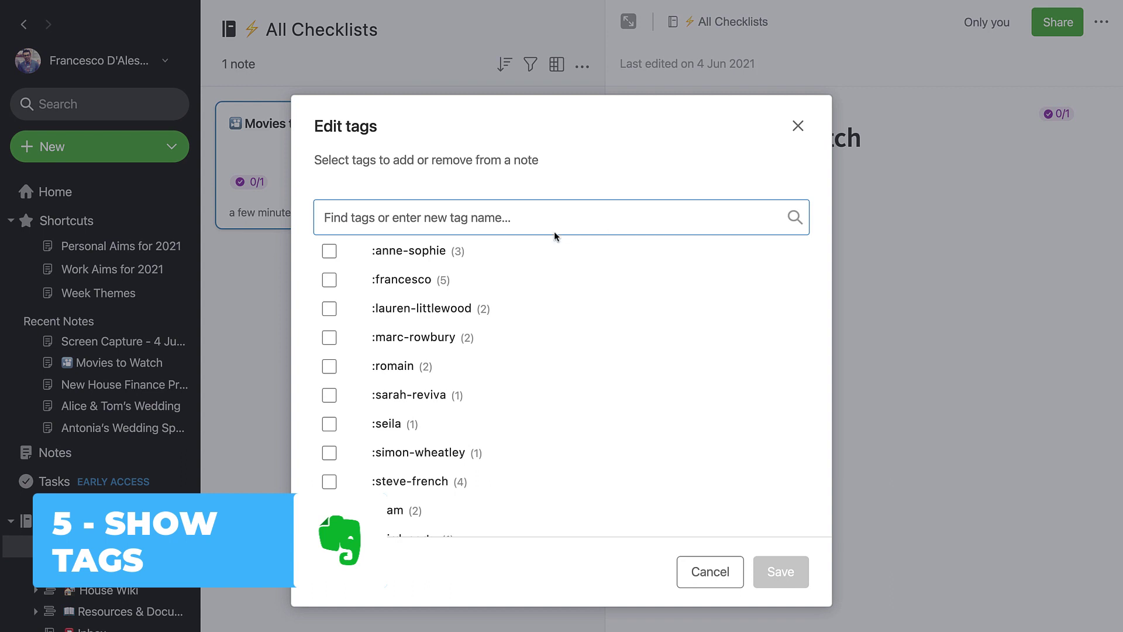
pyautogui.write('checklist')
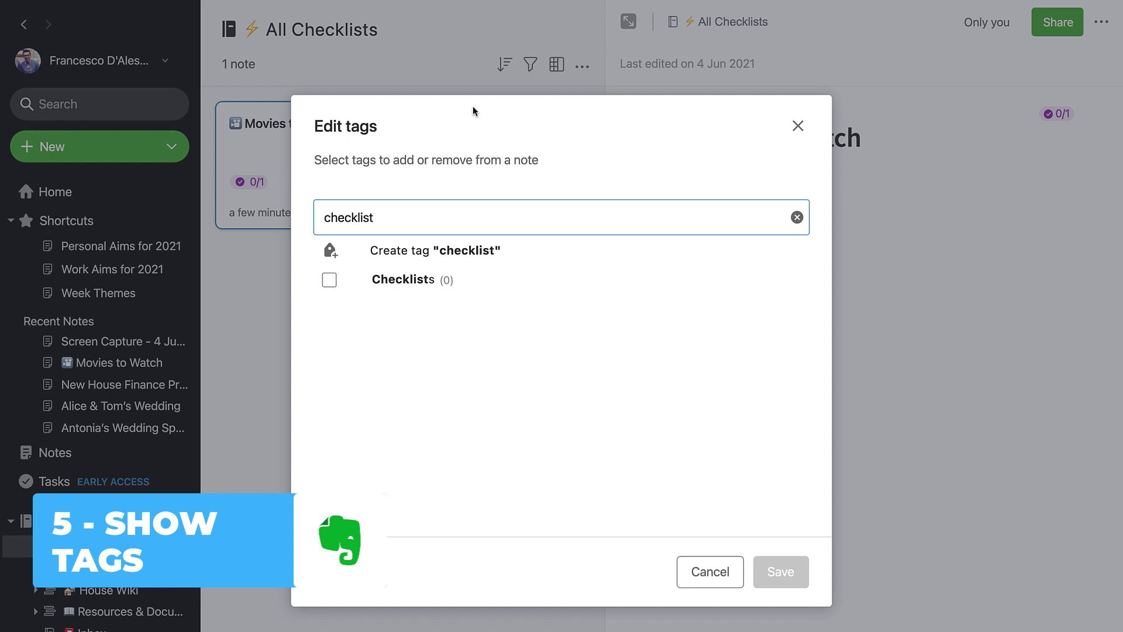
pyautogui.click(384, 280)
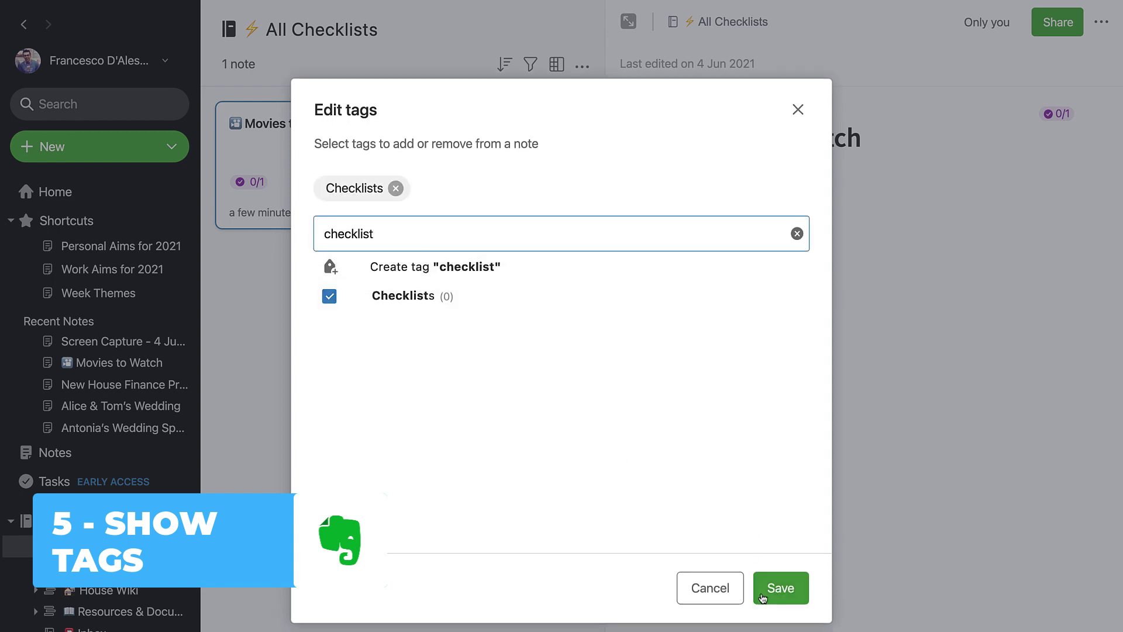
pyautogui.click(781, 588)
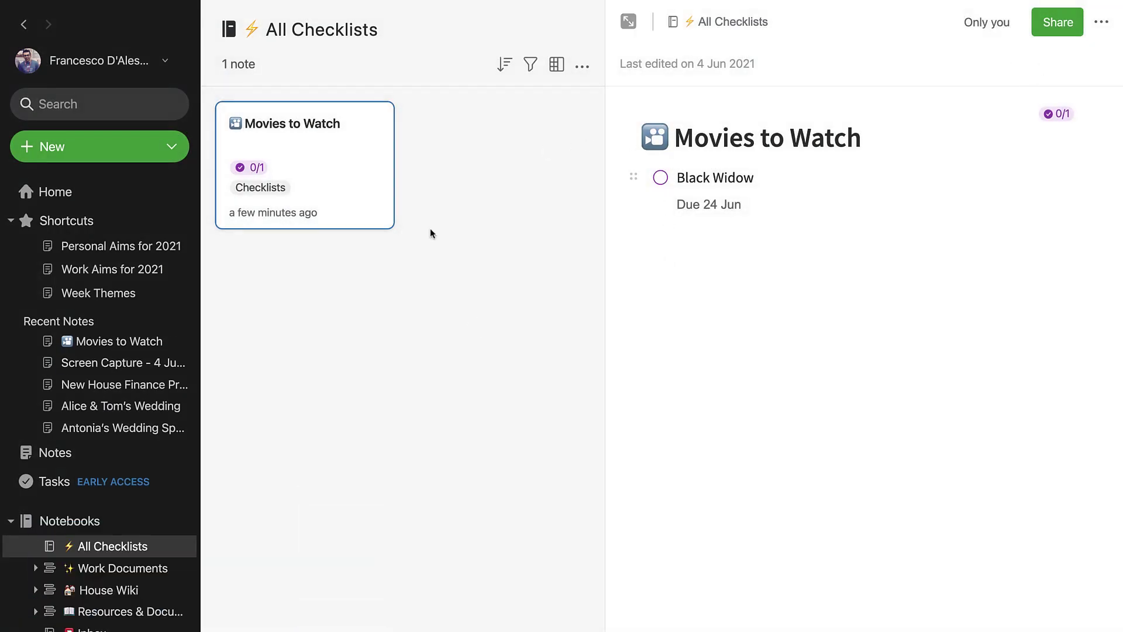
pyautogui.click(190, 7)
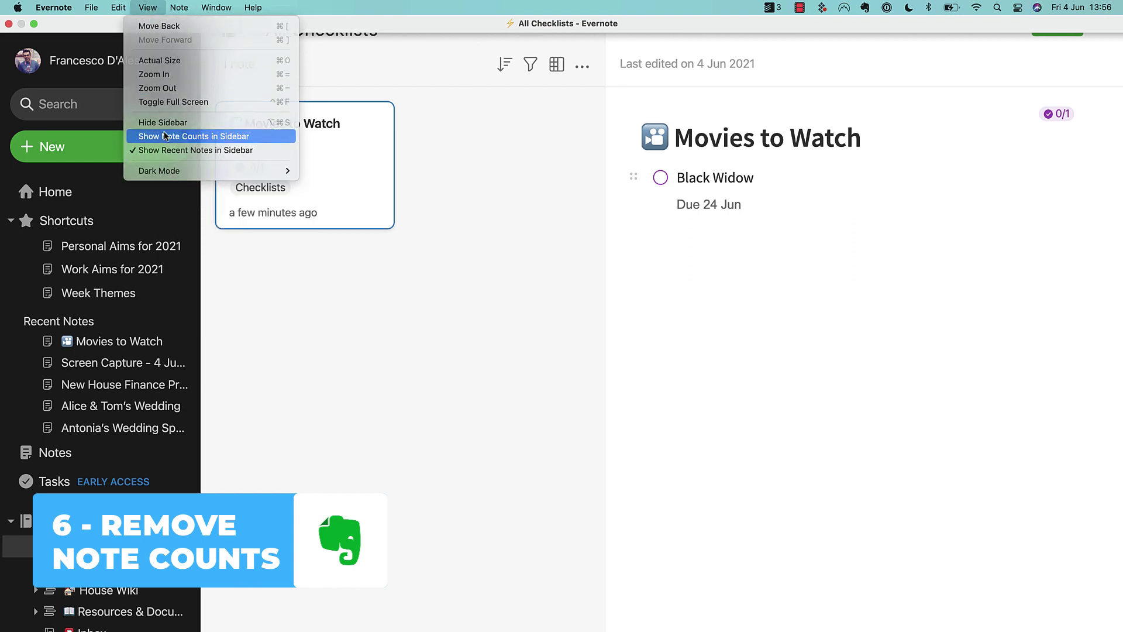
# Turn on sidebar note counts, widen the sidebar, and expand the Work Documents notebook.
pyautogui.click(164, 136)
pyautogui.moveTo(166, 137)
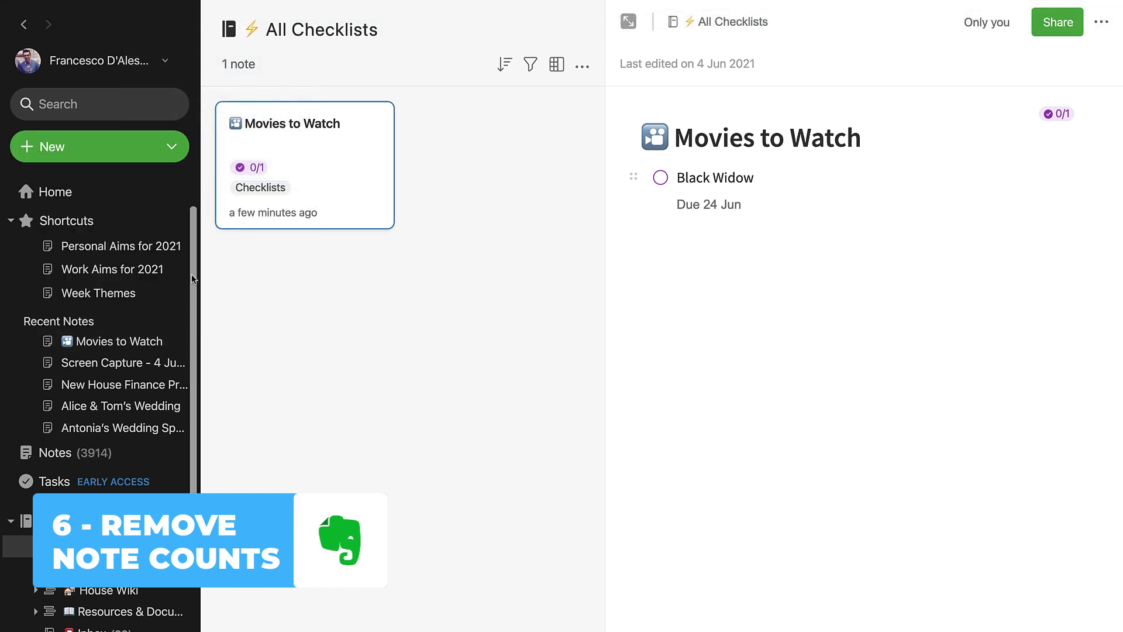
pyautogui.moveTo(201, 278); pyautogui.dragTo(268, 293)
pyautogui.click(35, 568)
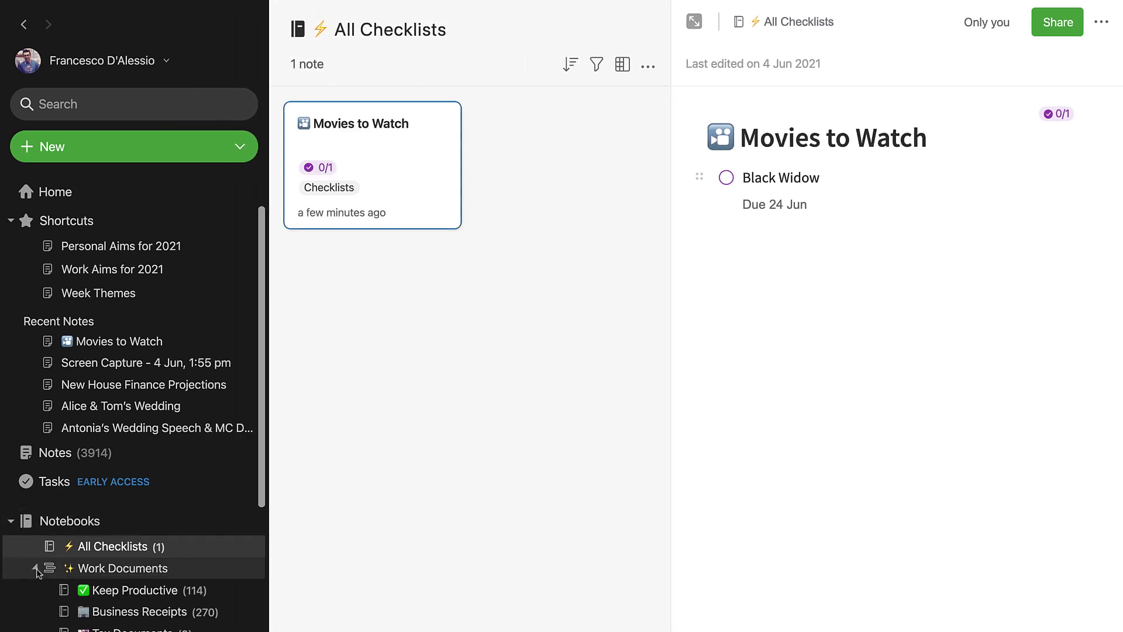
pyautogui.scroll(-2, 80, 595)
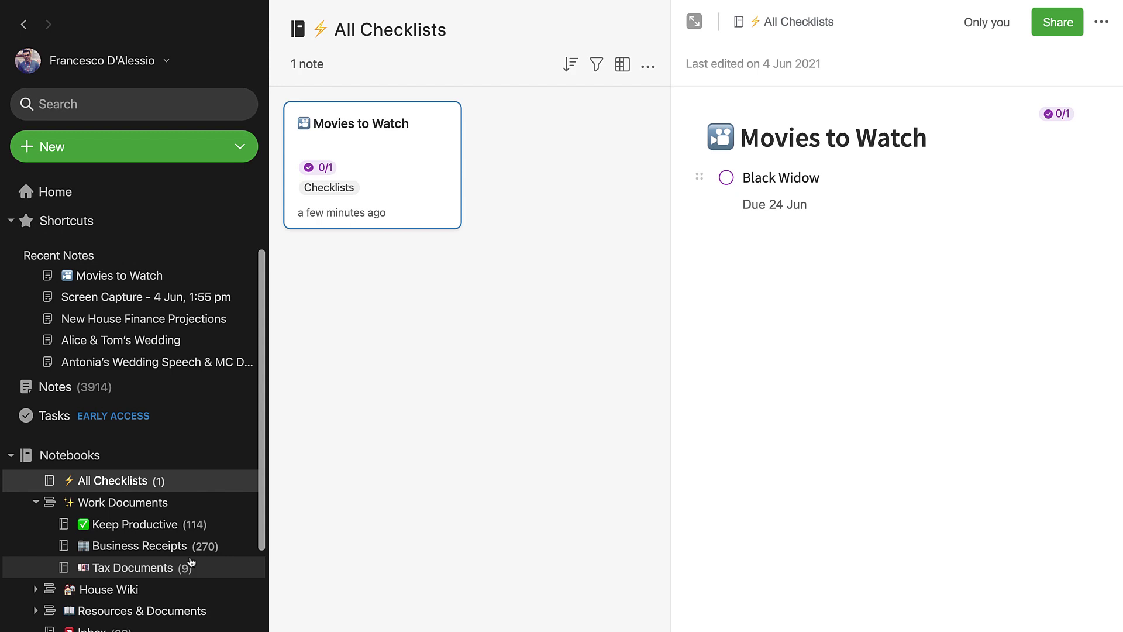
pyautogui.scroll(-3, 191, 563)
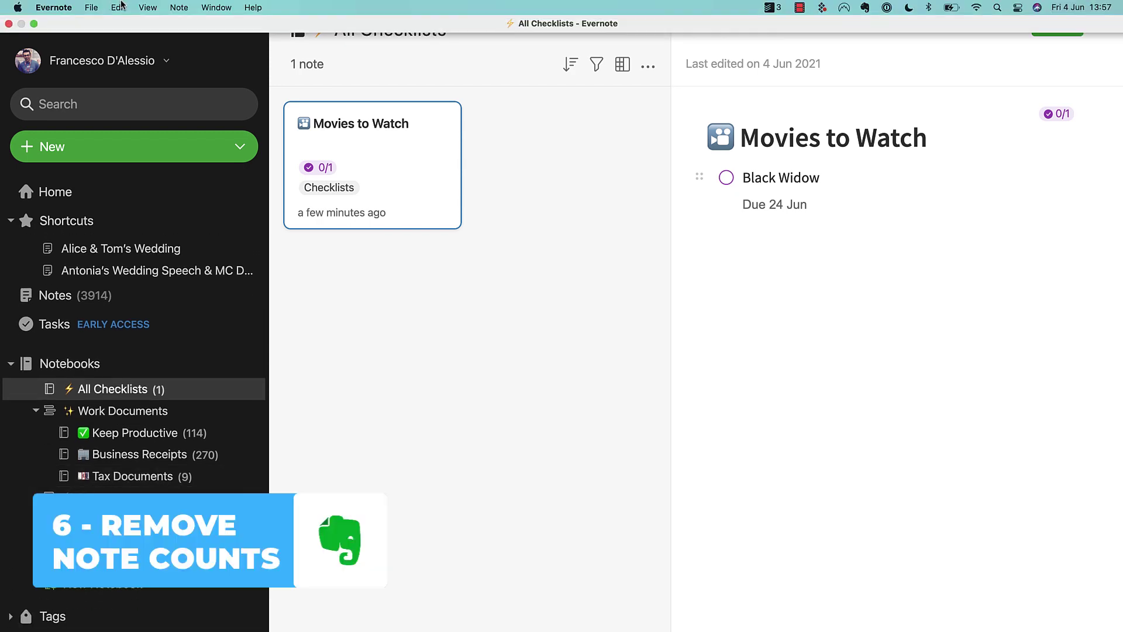
# Turn Show Note Counts in Sidebar back off from the View menu.
pyautogui.click(119, 7)
pyautogui.moveTo(148, 7)
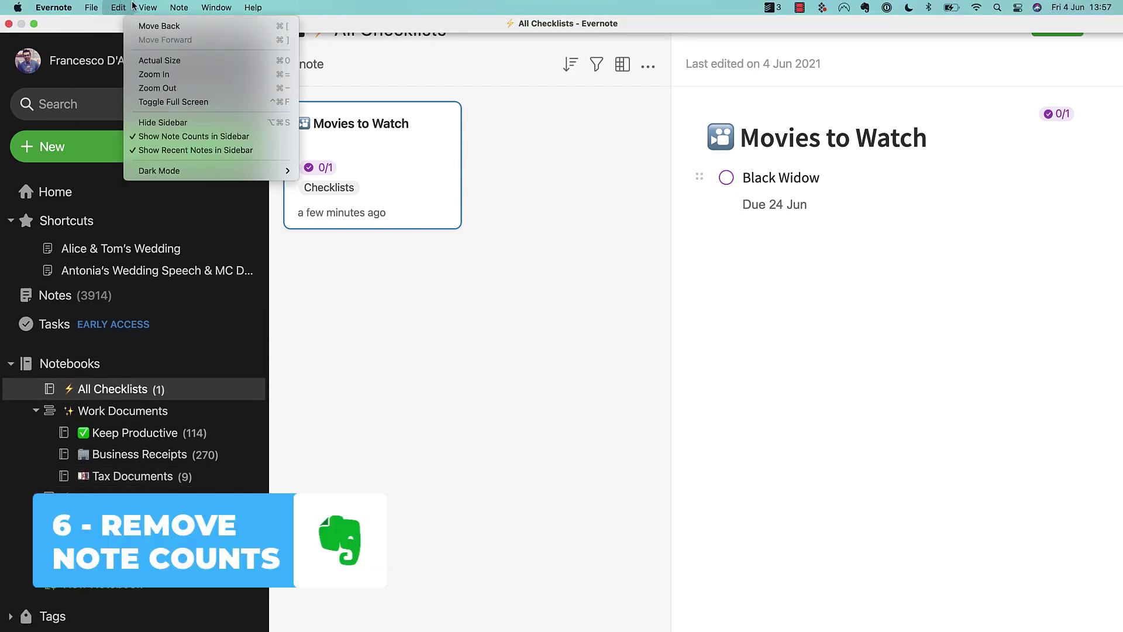
pyautogui.click(183, 138)
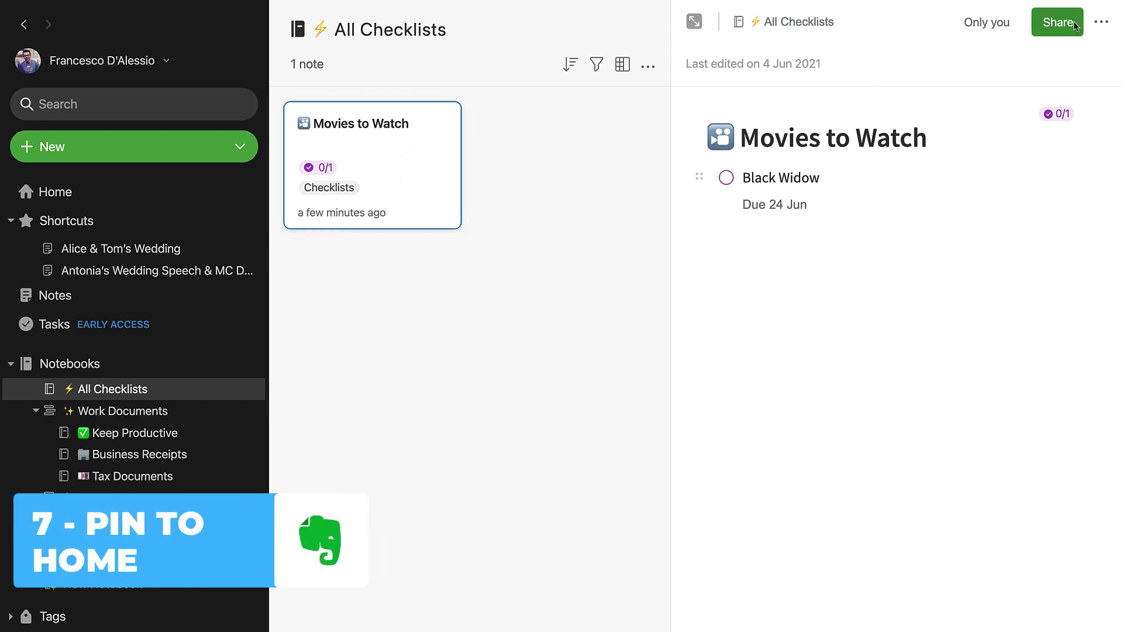
# Pin Movies to Watch to Home, replacing the previously pinned note.
pyautogui.click(1102, 21)
pyautogui.click(968, 290)
pyautogui.click(743, 404)
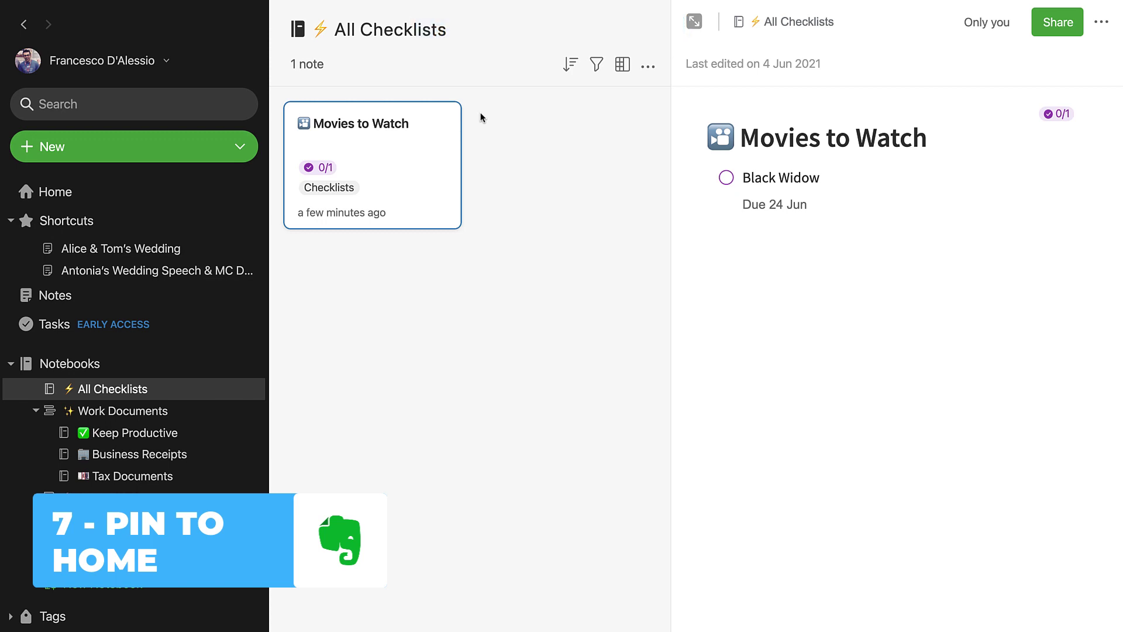
pyautogui.click(736, 142)
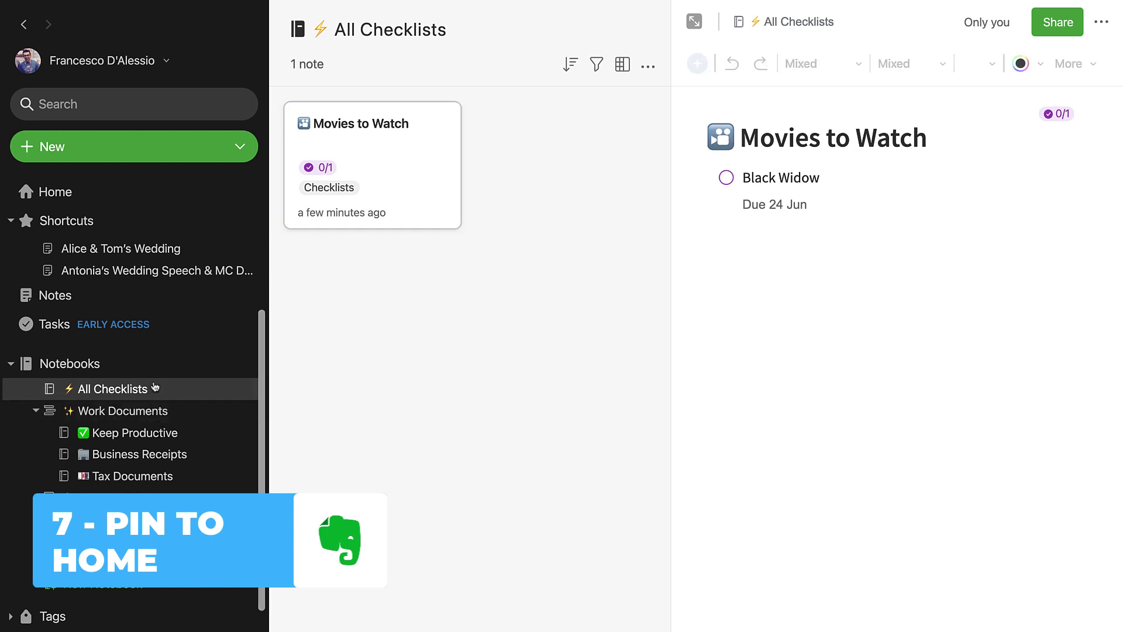
# Pin the Movies to Watch note to Home again, confirming Replace in the dialog.
pyautogui.click(411, 156)
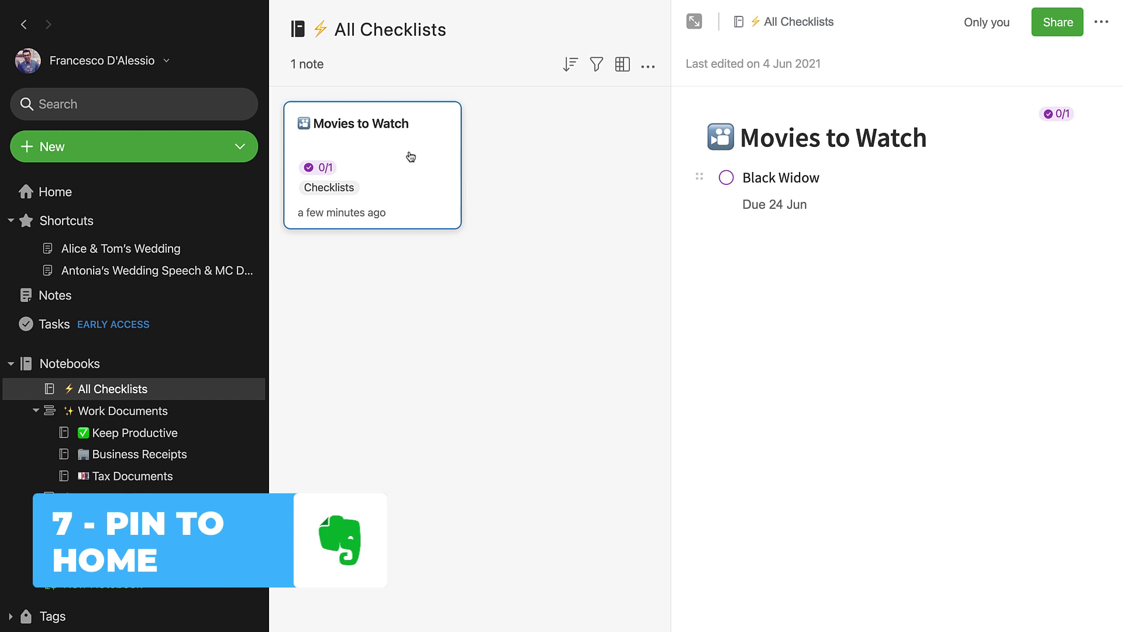
pyautogui.rightClick(410, 156)
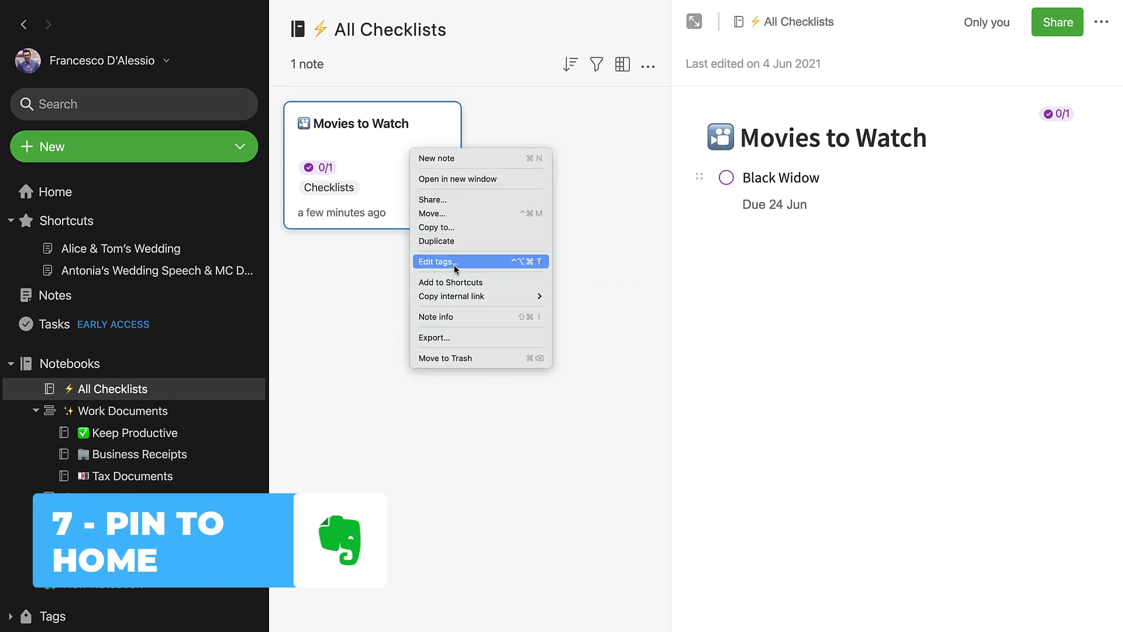
pyautogui.click(366, 182)
pyautogui.click(1102, 22)
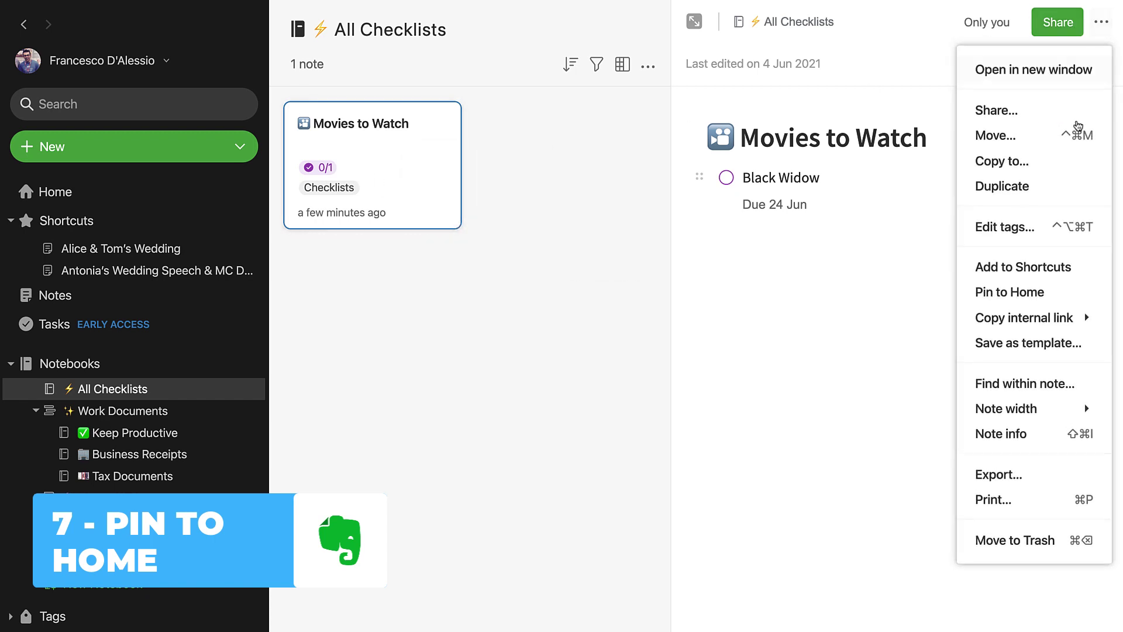
pyautogui.click(1018, 300)
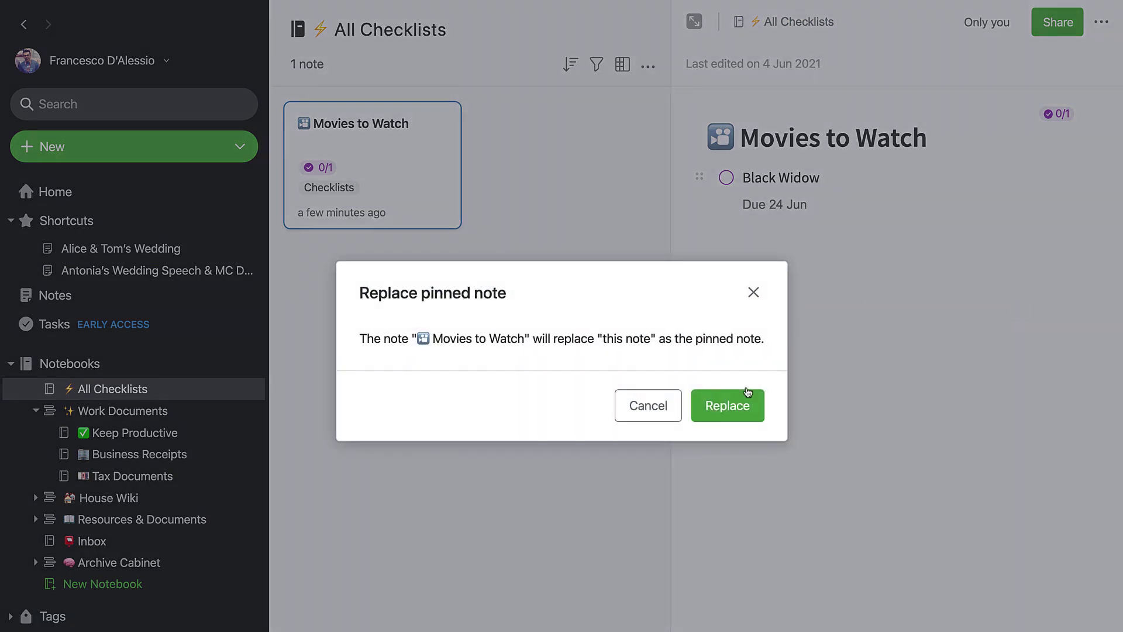
pyautogui.click(749, 392)
# Swap the lightning emoji for 📱 so the notebook reads '📱 All Checklists'.
pyautogui.rightClick(146, 386)
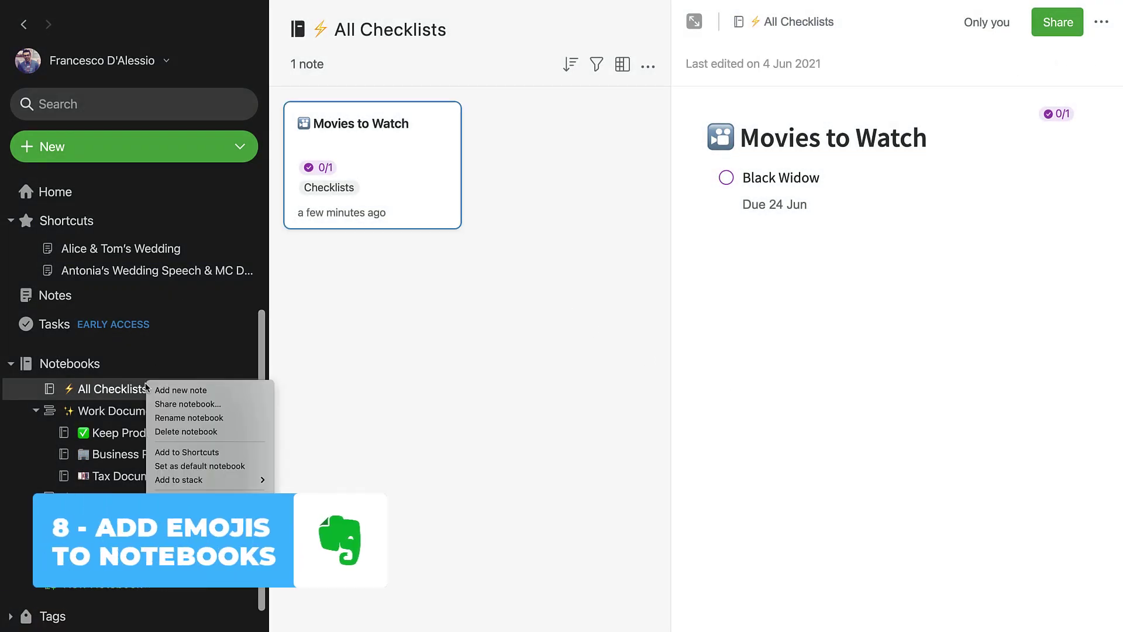
pyautogui.click(189, 418)
pyautogui.click(400, 331)
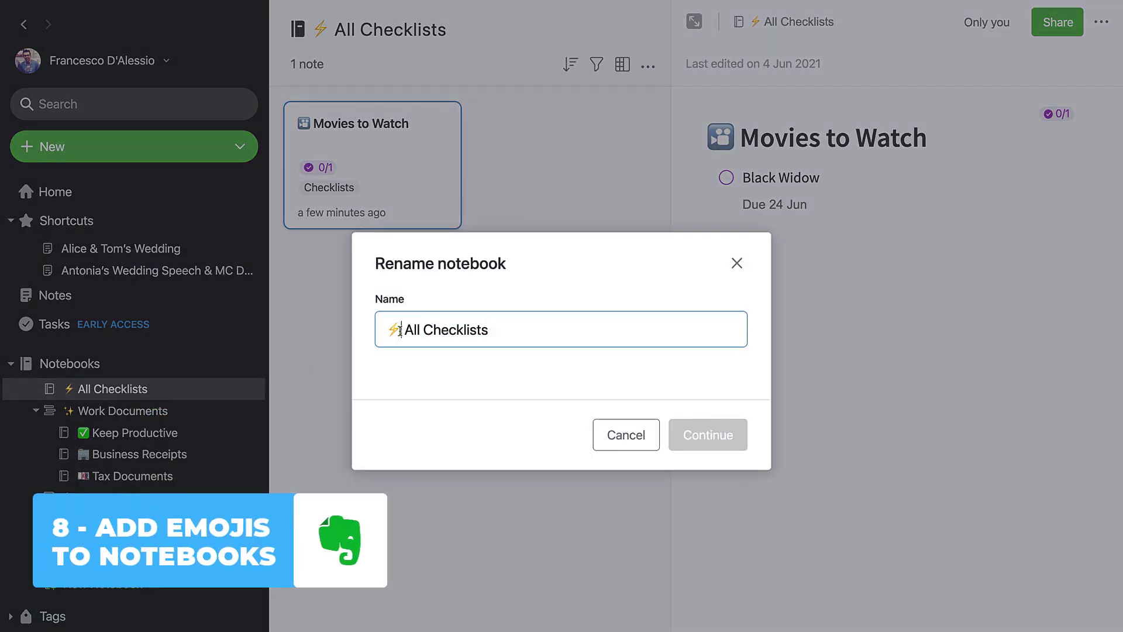
pyautogui.press('BackSpace')
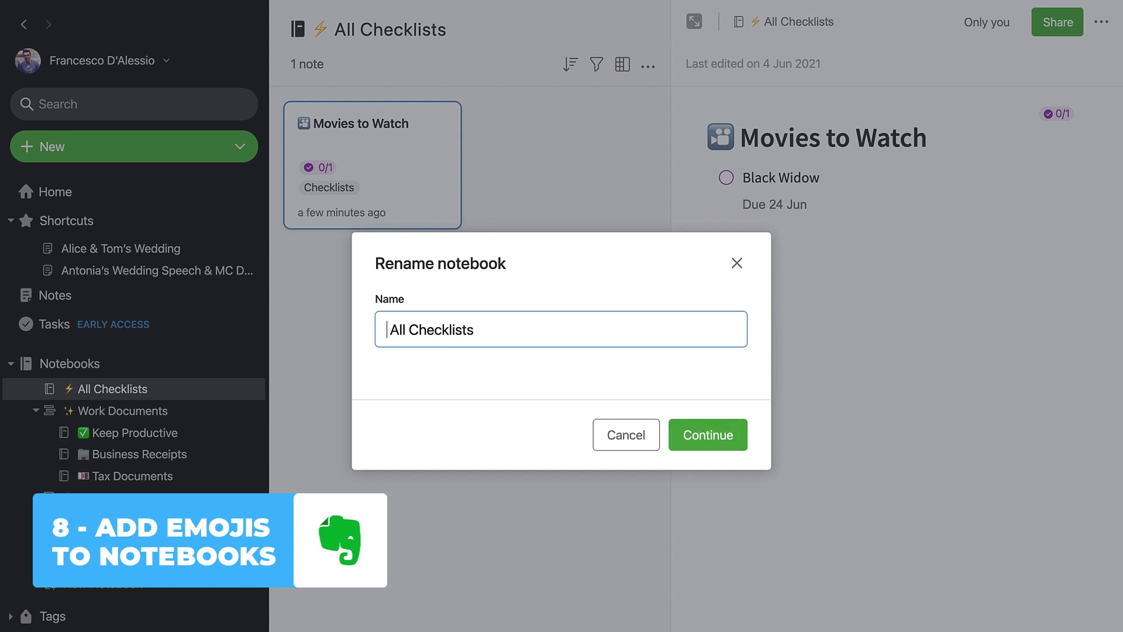
pyautogui.rightClick(385, 329)
pyautogui.click(398, 333)
pyautogui.press('ctrl+super+space')
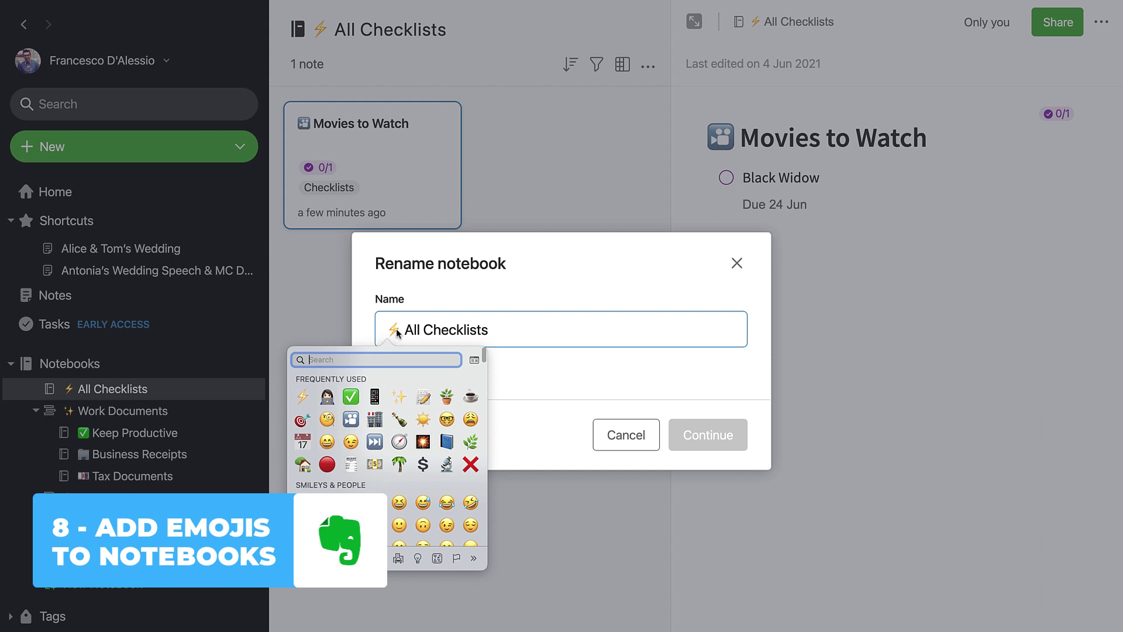
pyautogui.click(374, 397)
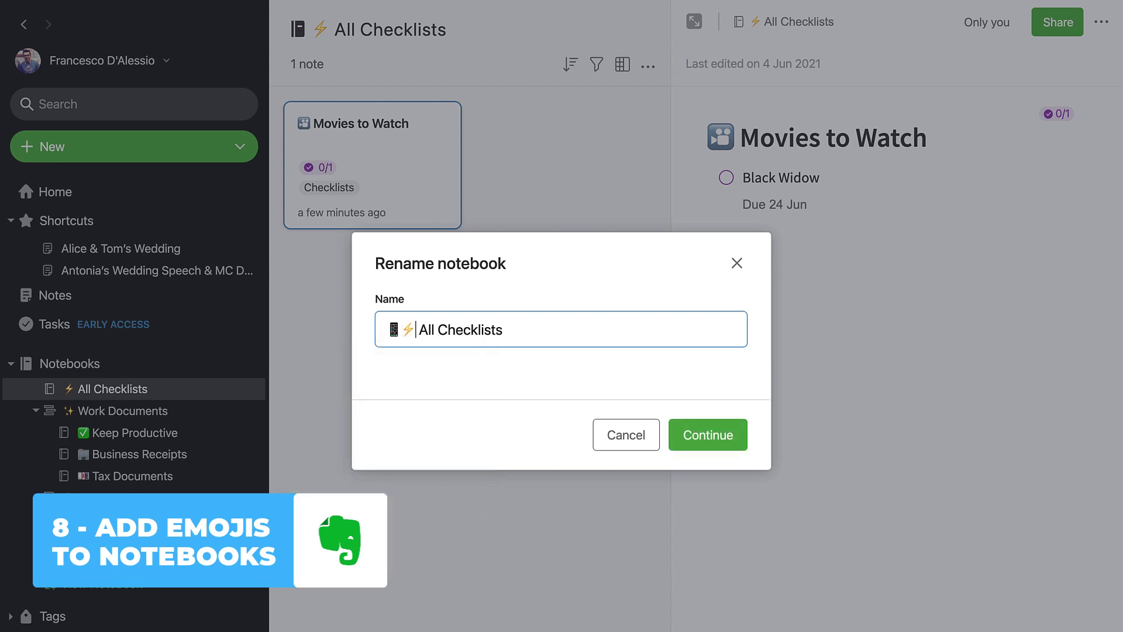
pyautogui.press('Return')
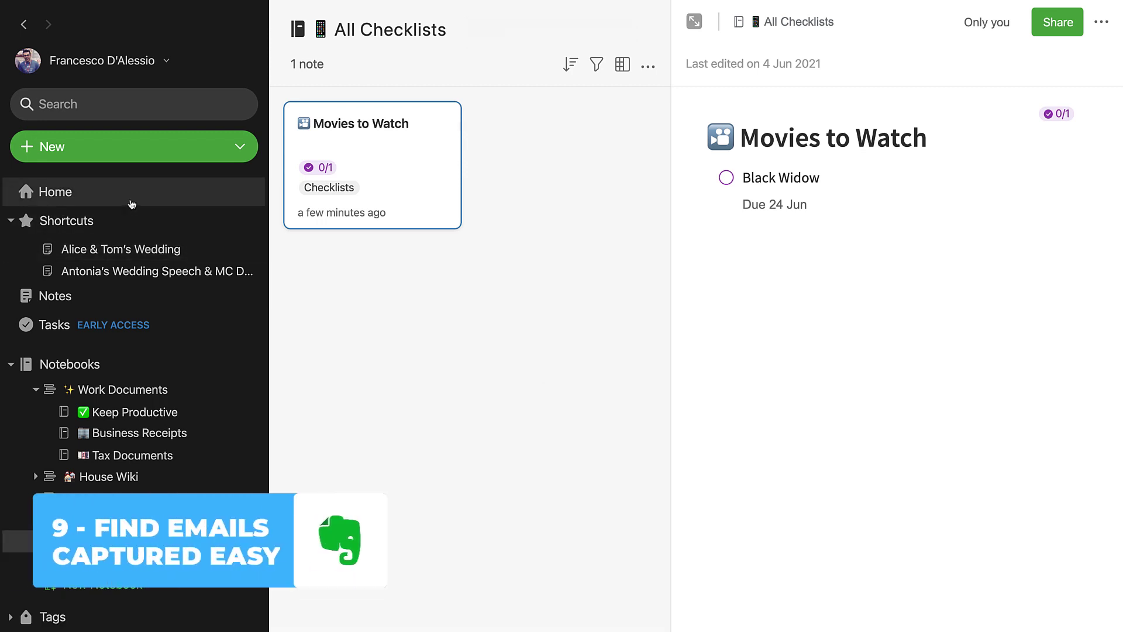
# Go Home and switch the Recently Captured widget to the Audio, then Emails tab.
pyautogui.click(131, 204)
pyautogui.scroll(-3, 508, 375)
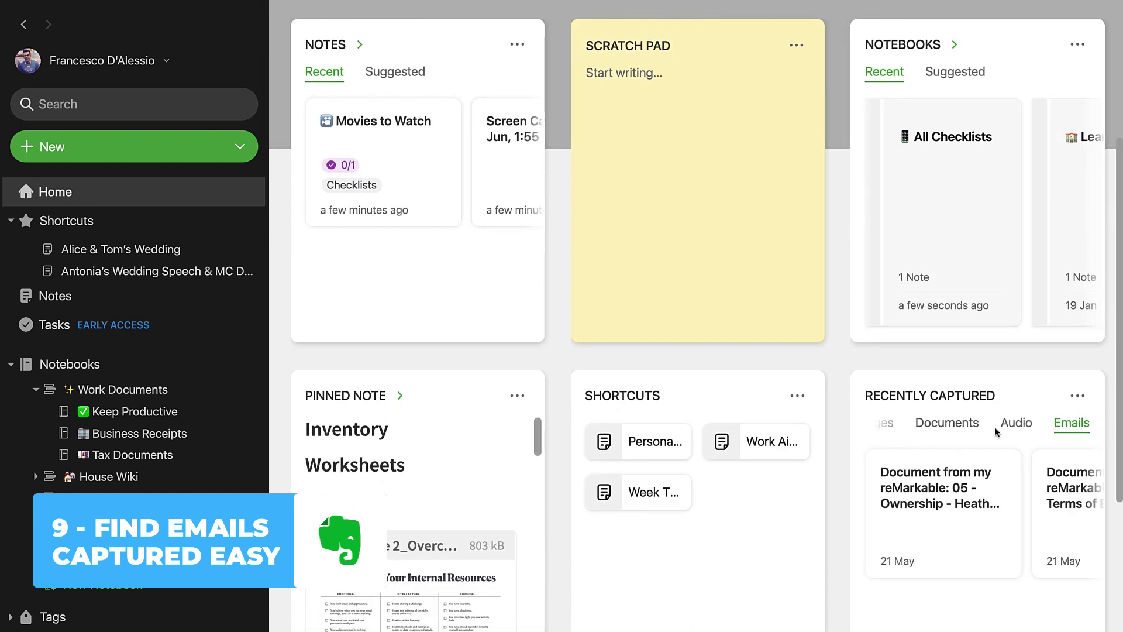
pyautogui.click(1016, 426)
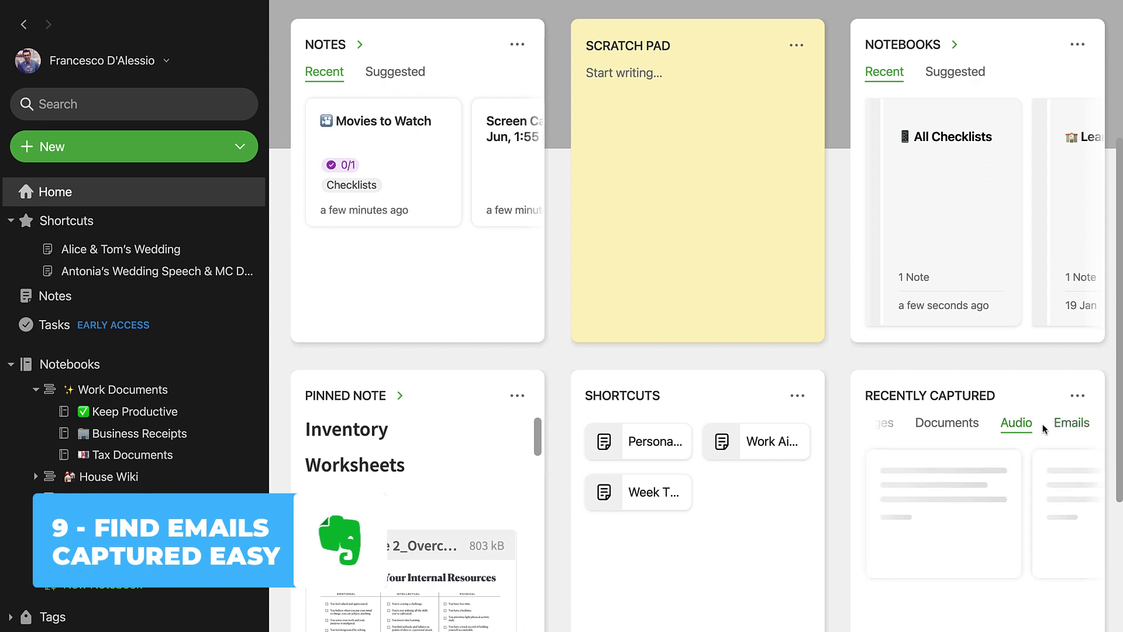
pyautogui.click(1065, 425)
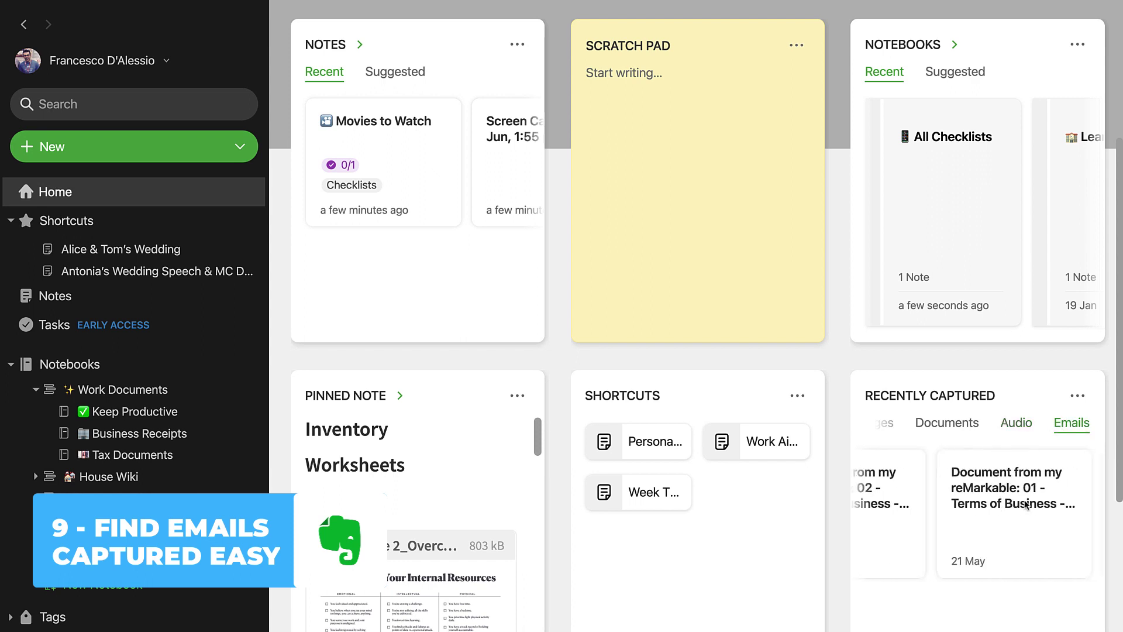
# Scroll through the captured email cards, such as the 21 May reMarkable document messages.
pyautogui.hscroll(2, 1025, 506)
pyautogui.hscroll(-4, 1026, 505)
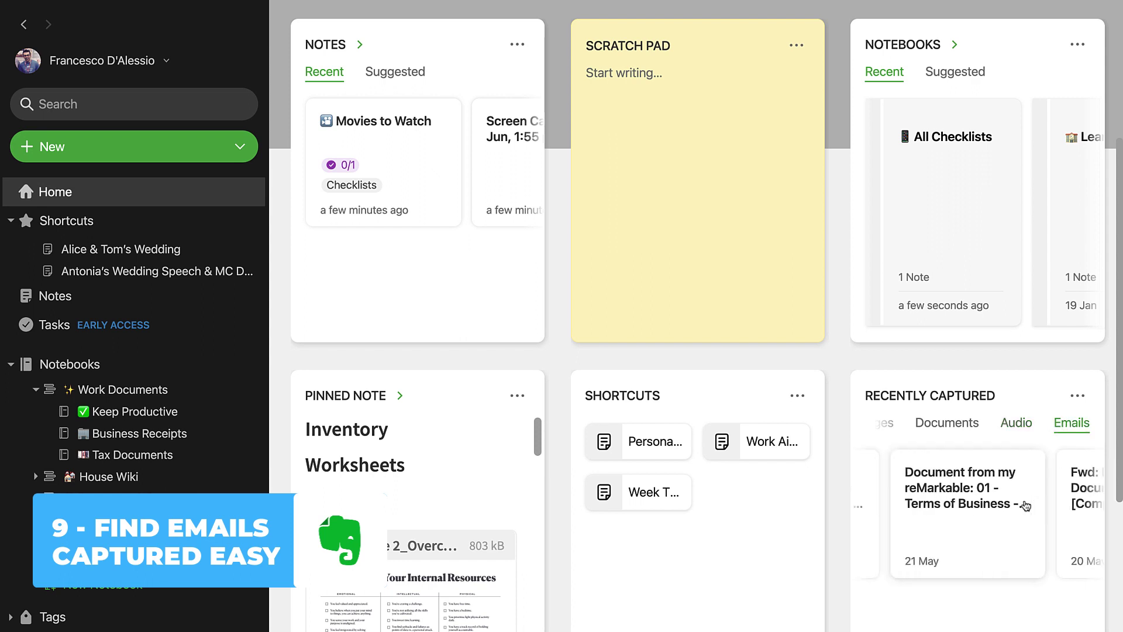
pyautogui.hscroll(-10, 1026, 506)
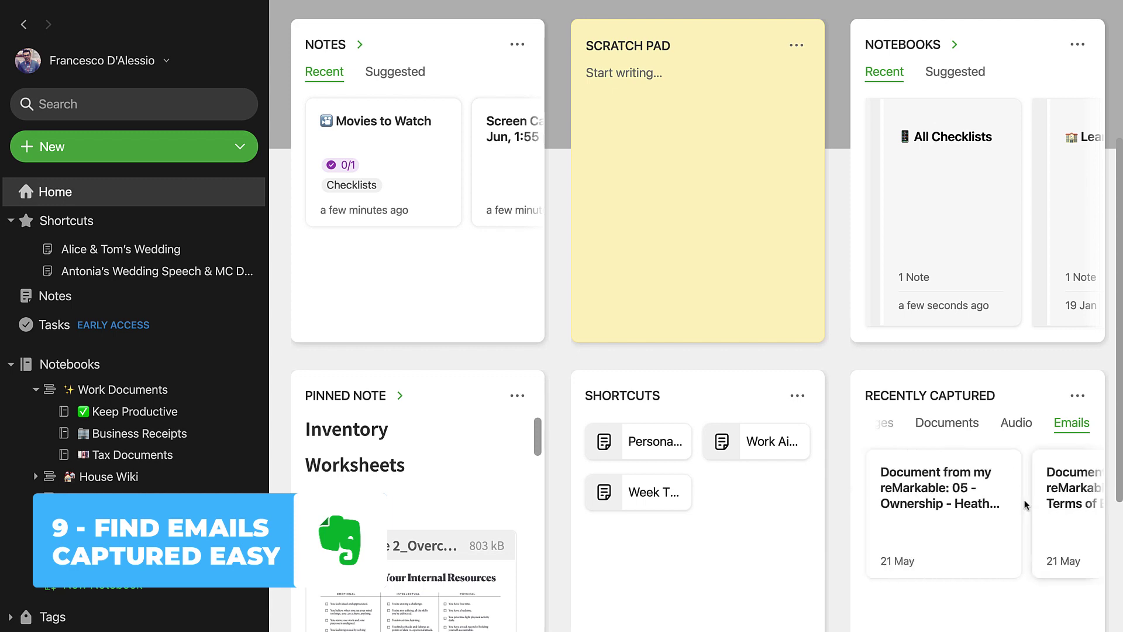
pyautogui.click(1076, 395)
pyautogui.click(1075, 395)
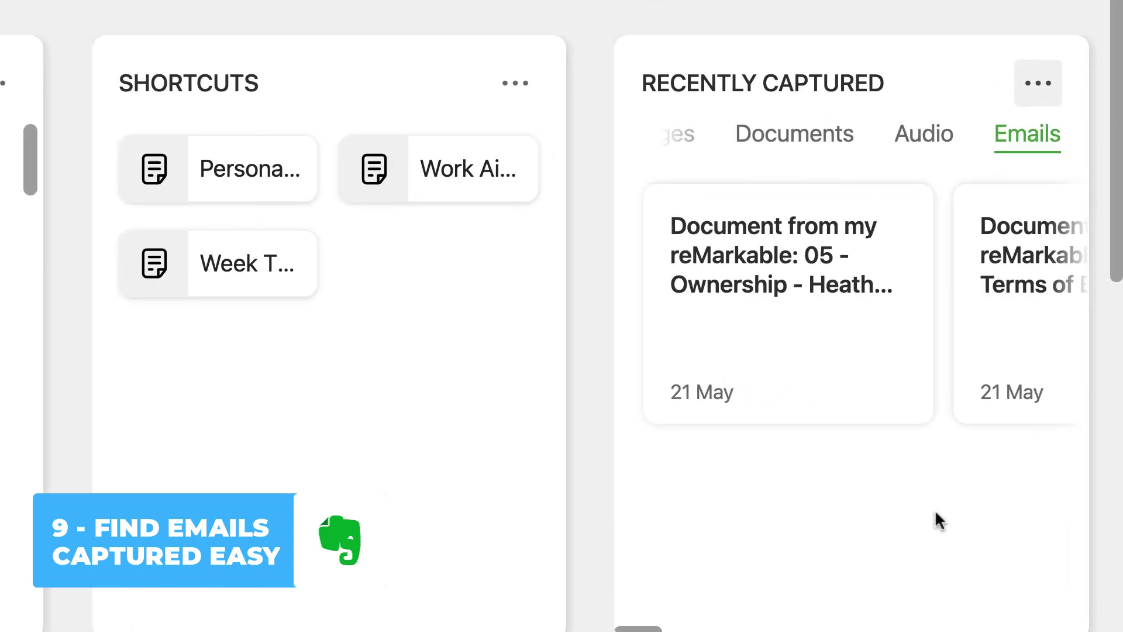
pyautogui.scroll(-5, 958, 536)
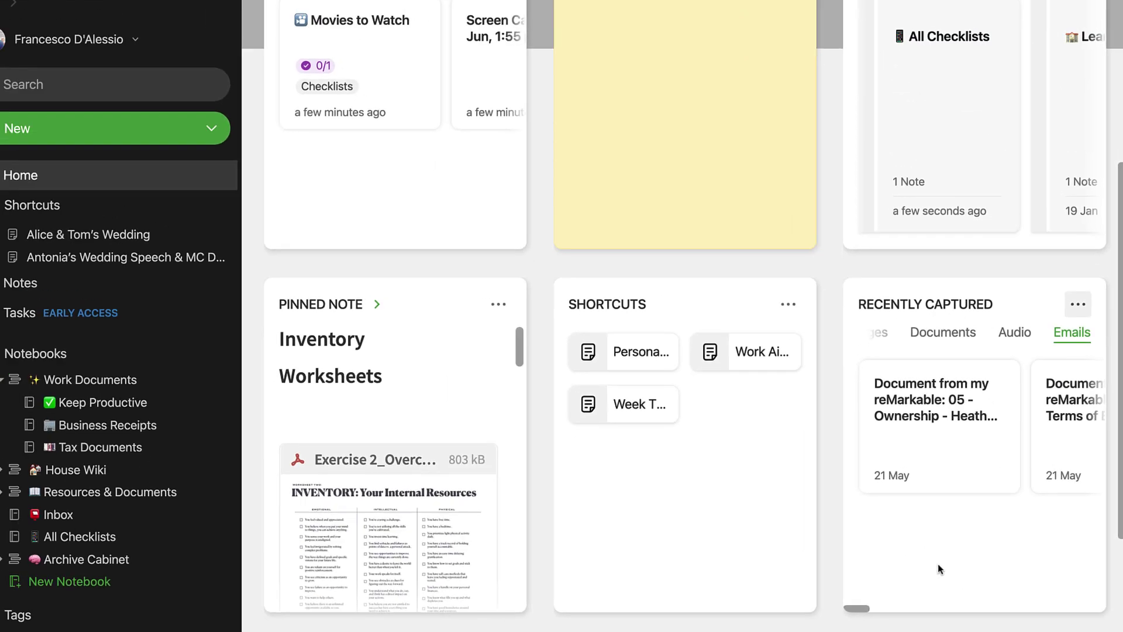
pyautogui.scroll(5, 840, 343)
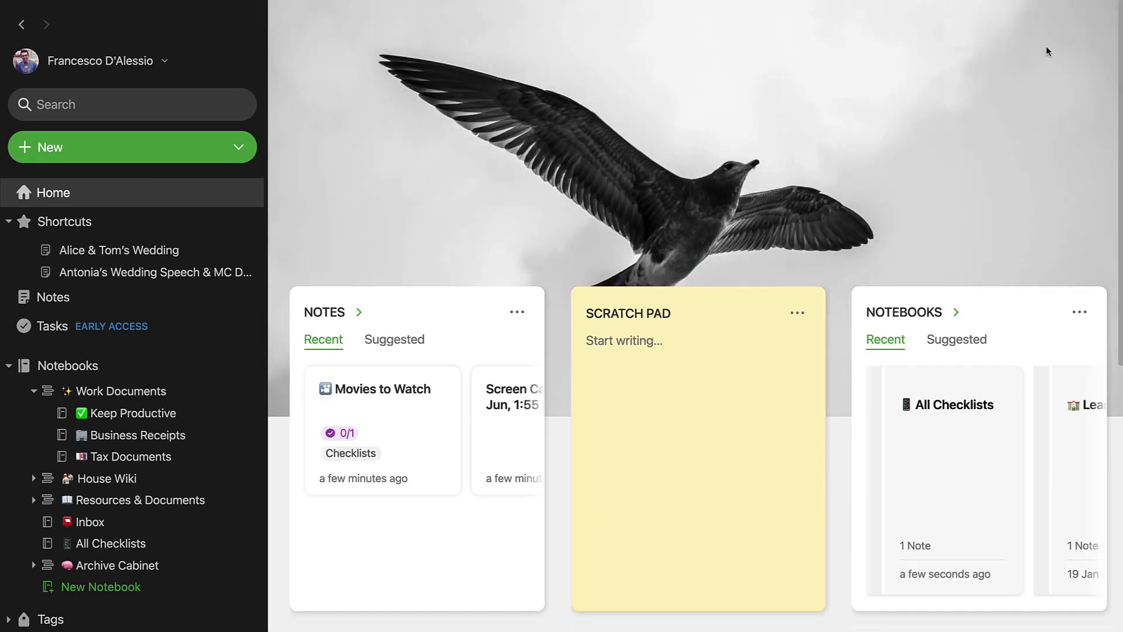
pyautogui.scroll(-3, 1033, 55)
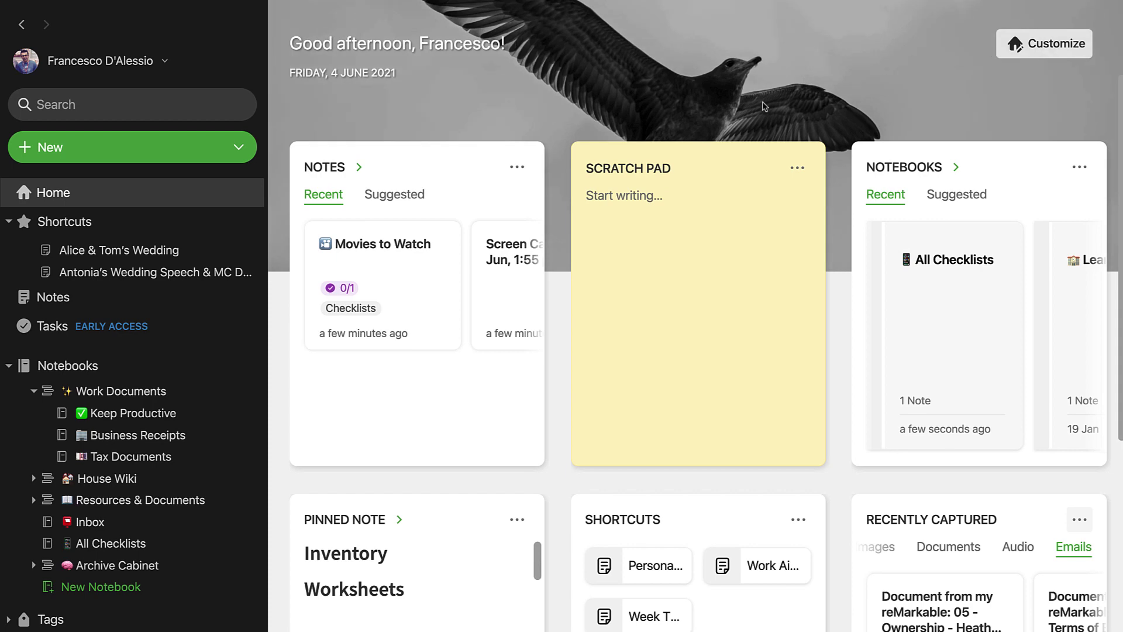
# Swap the seagull Home background for the coffee-mug photo after previewing canyon, clover and pier.
pyautogui.click(1044, 42)
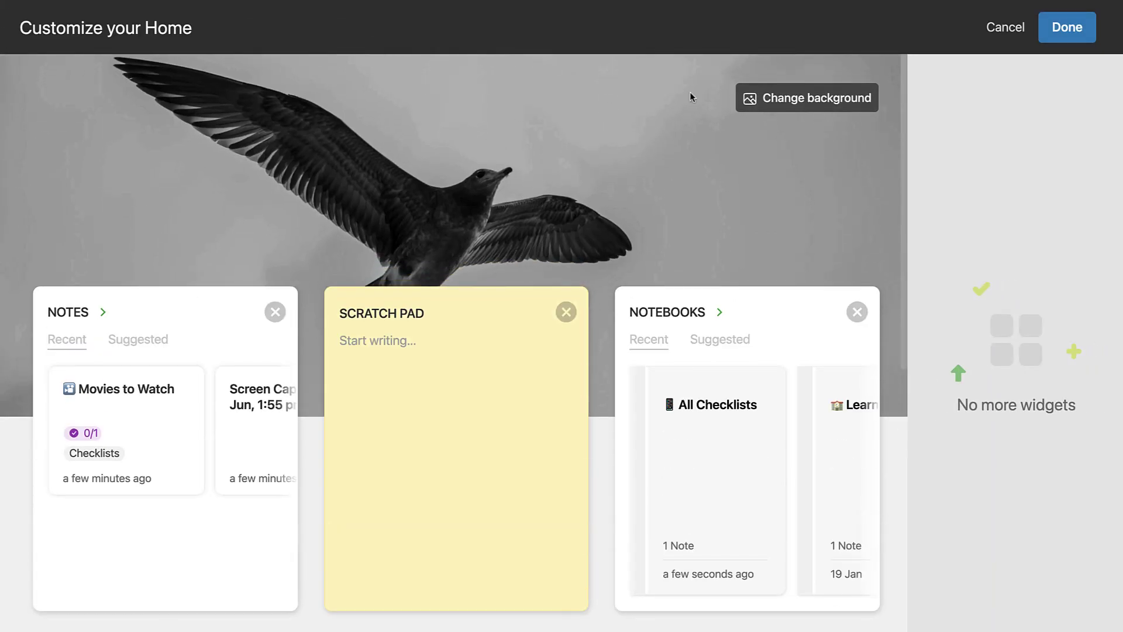
pyautogui.click(764, 98)
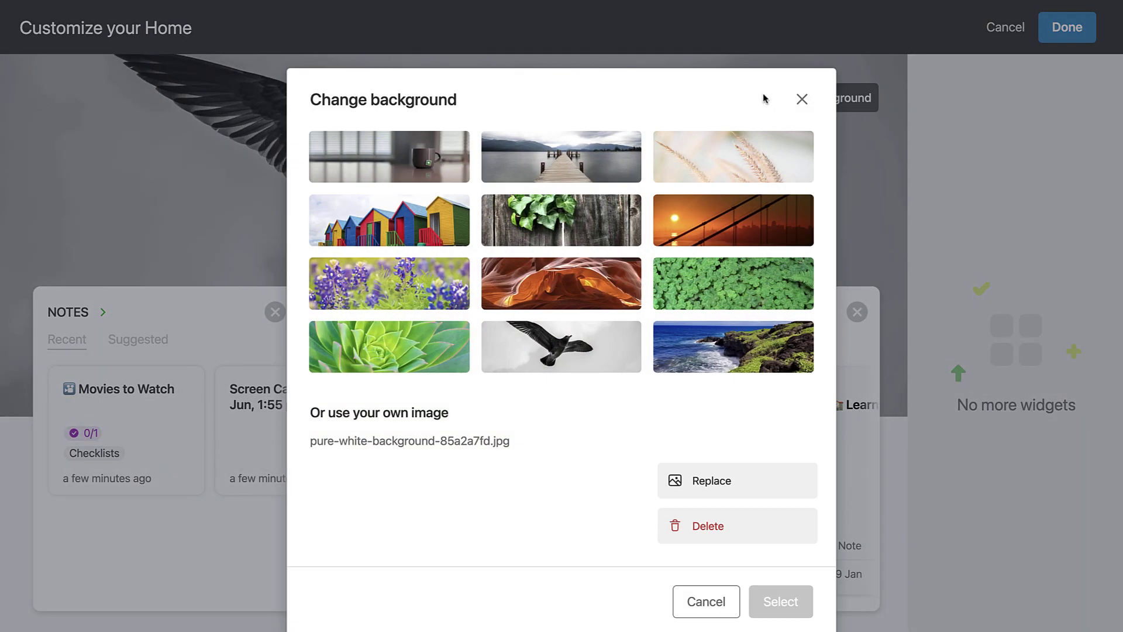
pyautogui.click(593, 273)
pyautogui.click(763, 280)
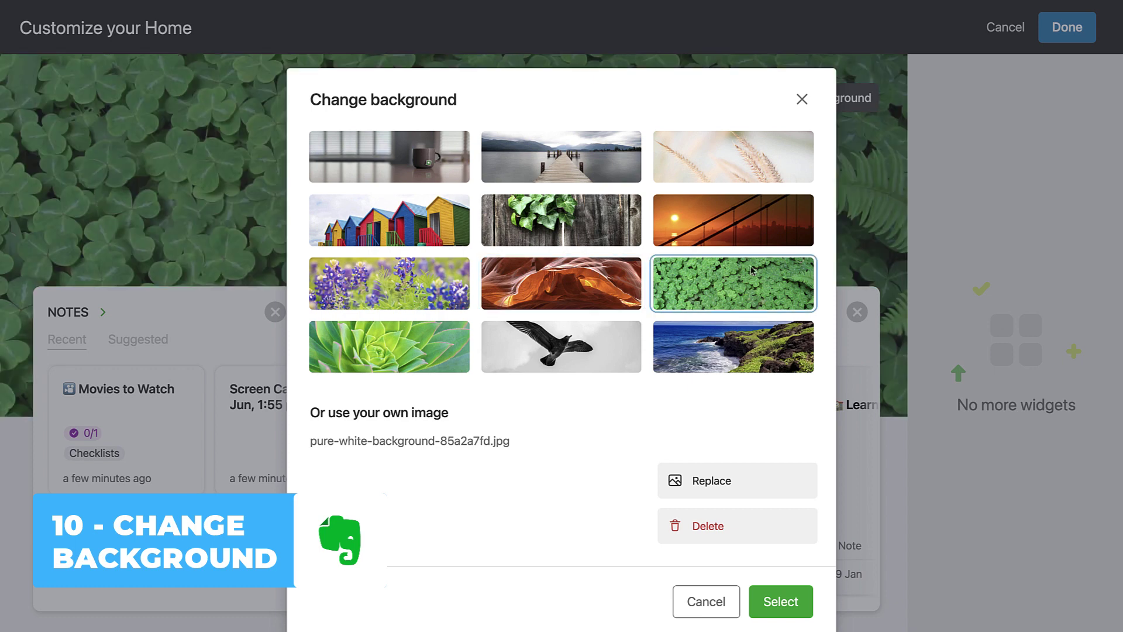
pyautogui.click(527, 178)
pyautogui.click(416, 165)
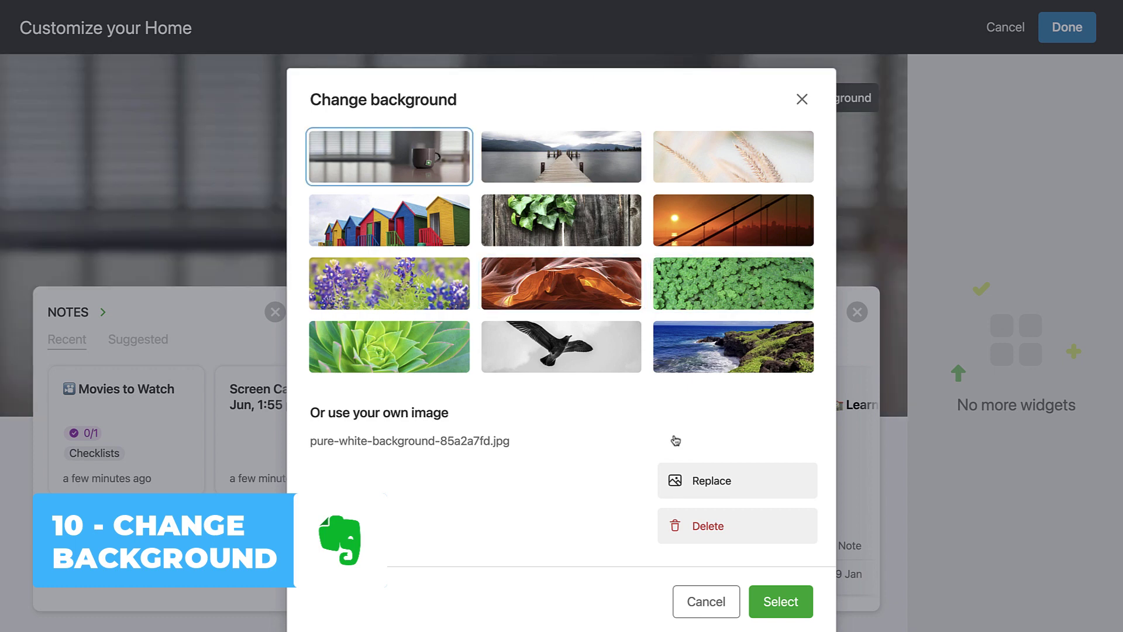
pyautogui.click(773, 607)
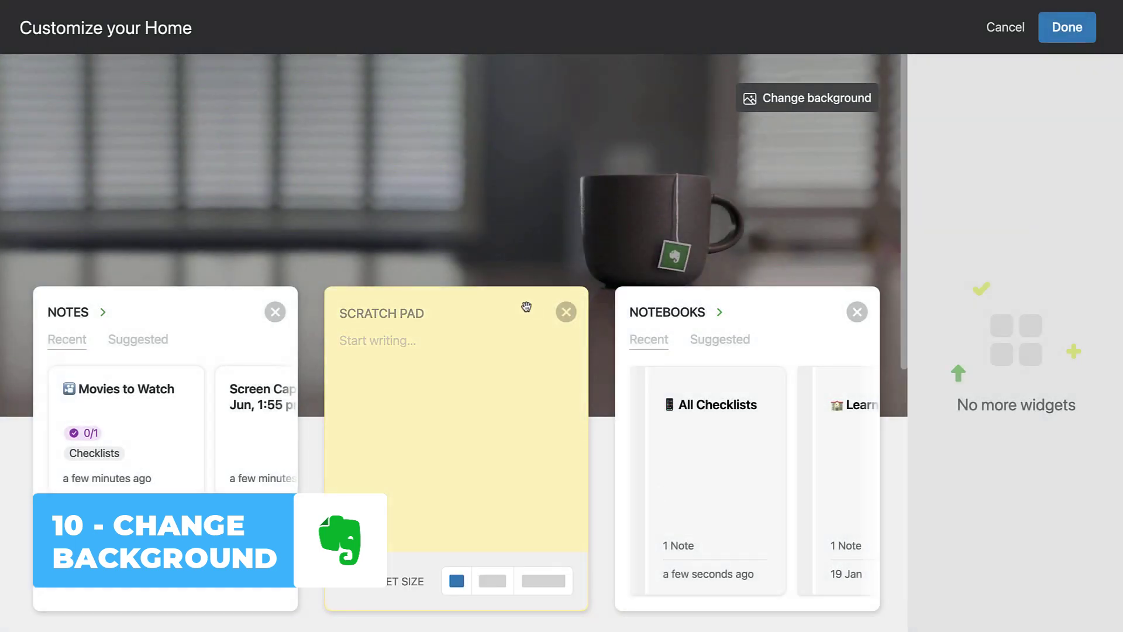
pyautogui.click(1057, 32)
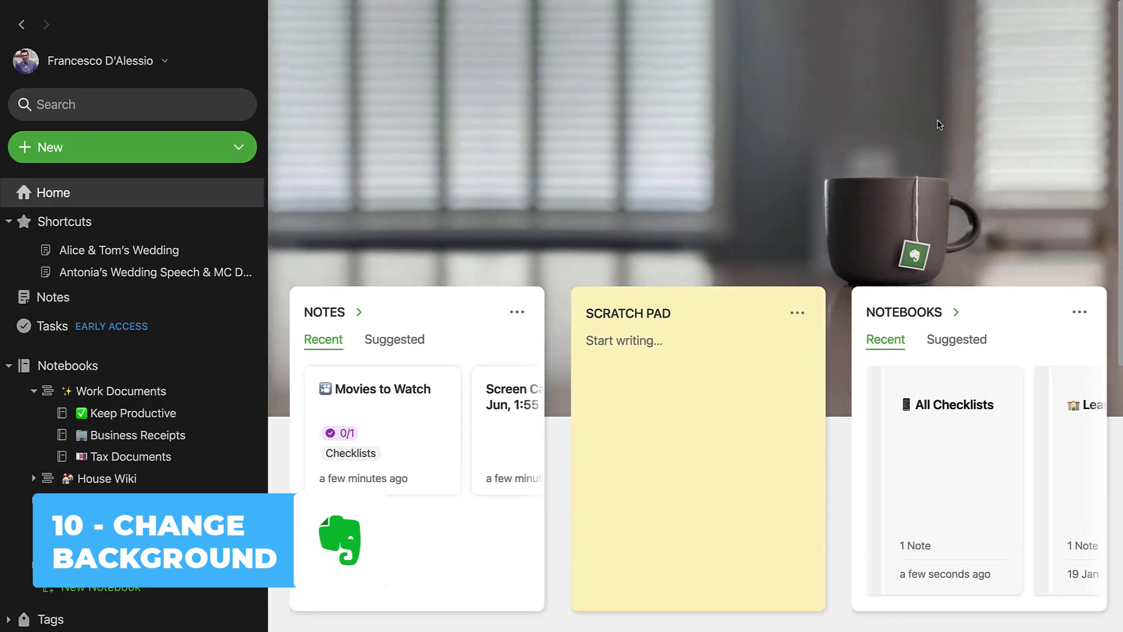
pyautogui.scroll(-3, 796, 174)
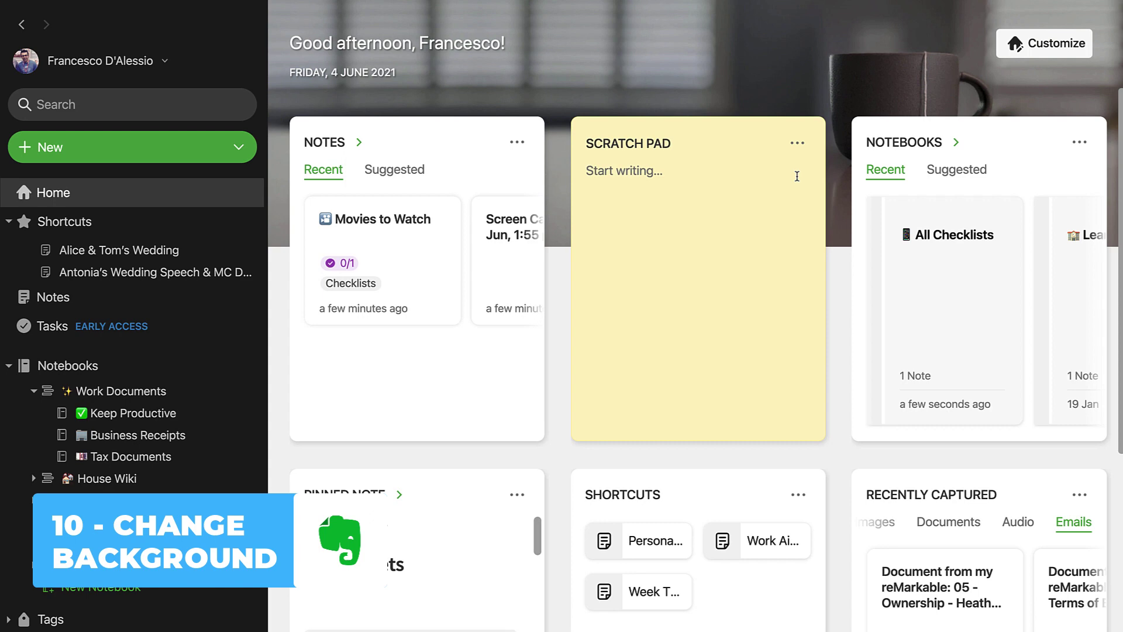